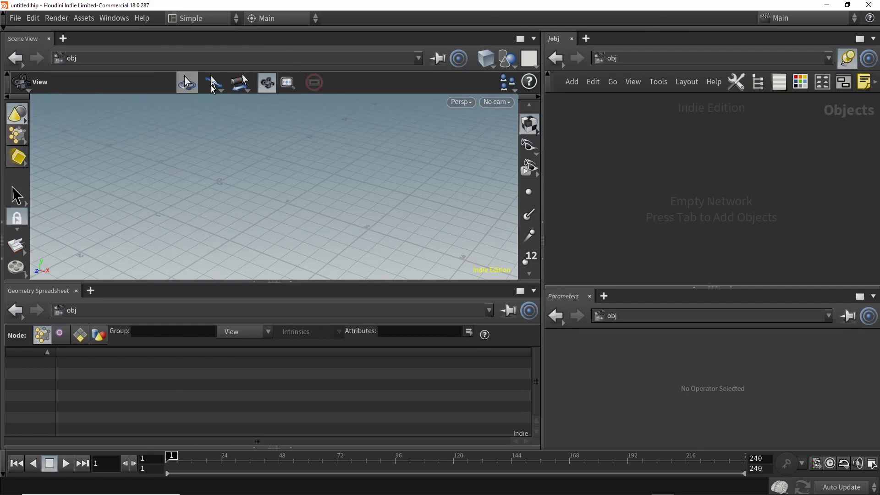
Step: Collapse the Scene View and network toolbars and hide the playbar
left_click(7, 85)
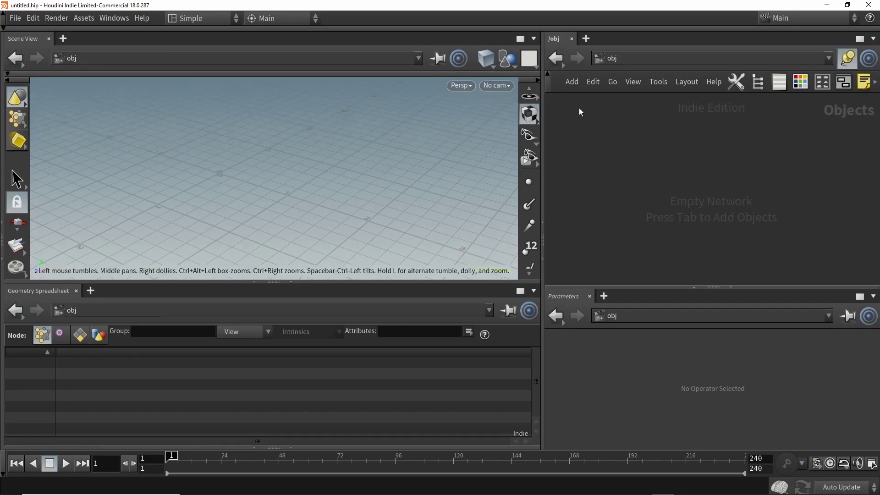
left_click(549, 83)
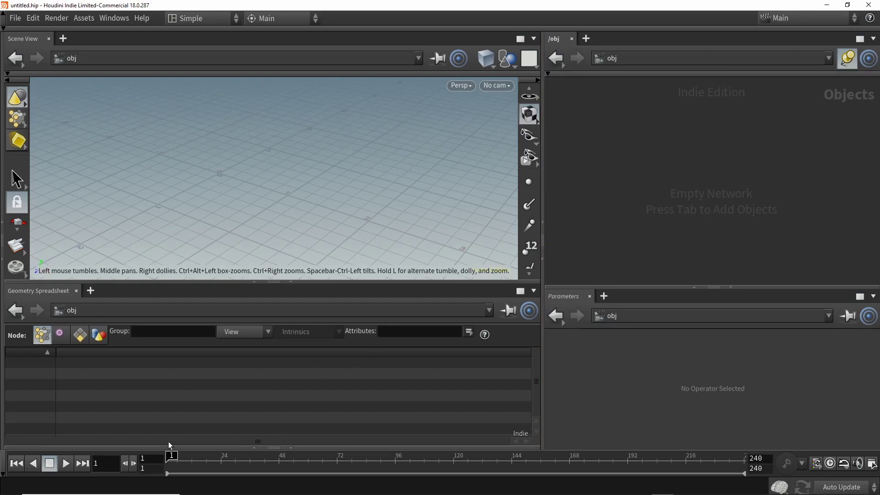
left_click(6, 472)
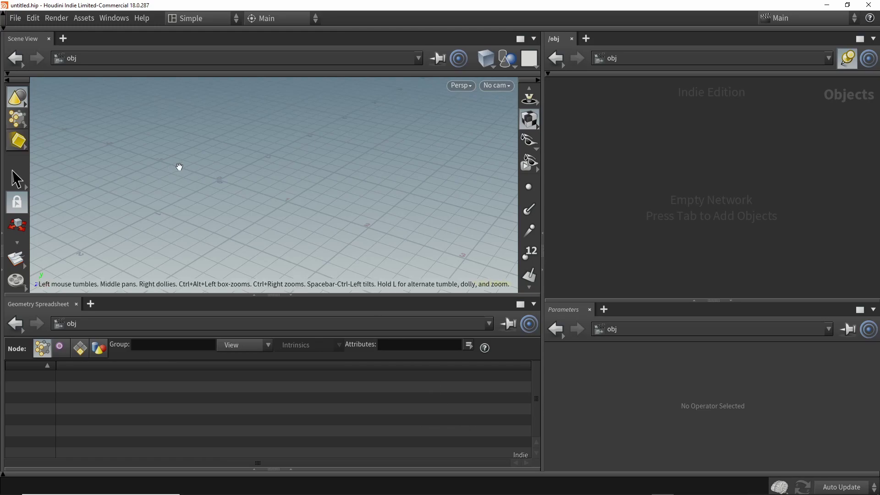
Step: Look through the main menus, hide the menubar, and tumble the viewport grid
left_click(15, 18)
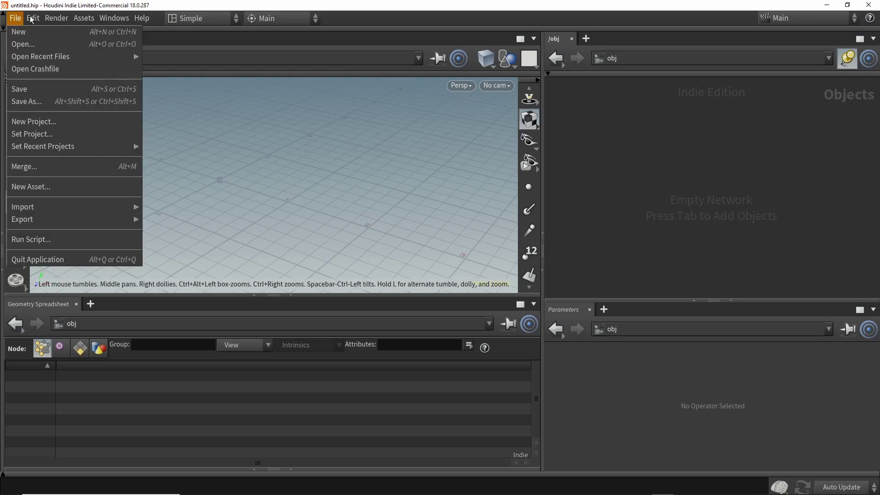
mouse_move(69, 22)
left_click(105, 6)
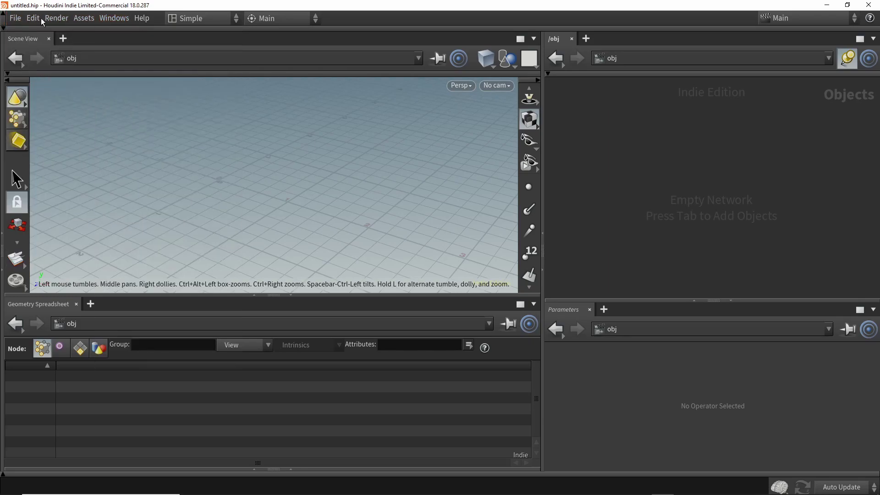
left_click(4, 19)
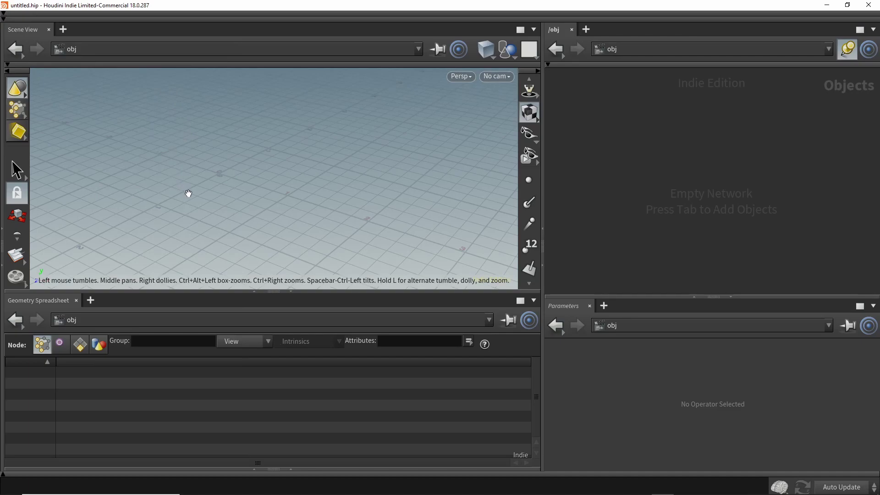
left_click_drag(160, 135, 210, 141)
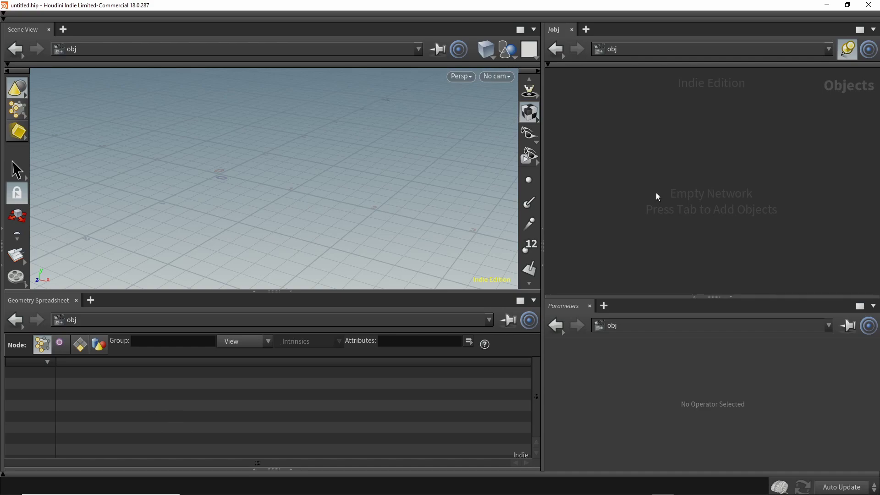
Step: Add a Geometry node to the /obj network
key("Tab")
type("geo")
key("Return")
left_click(672, 179)
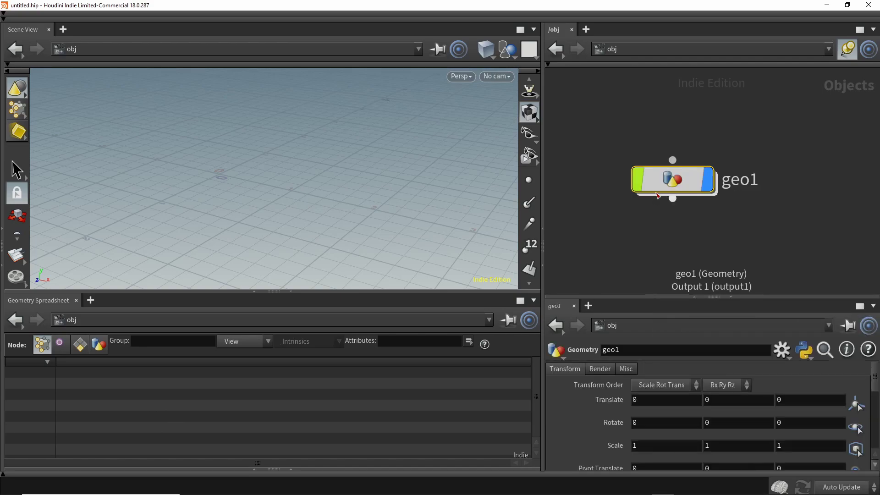
Step: Rename the node demo_geo and dive inside it
double_click(747, 182)
type("demo_geo")
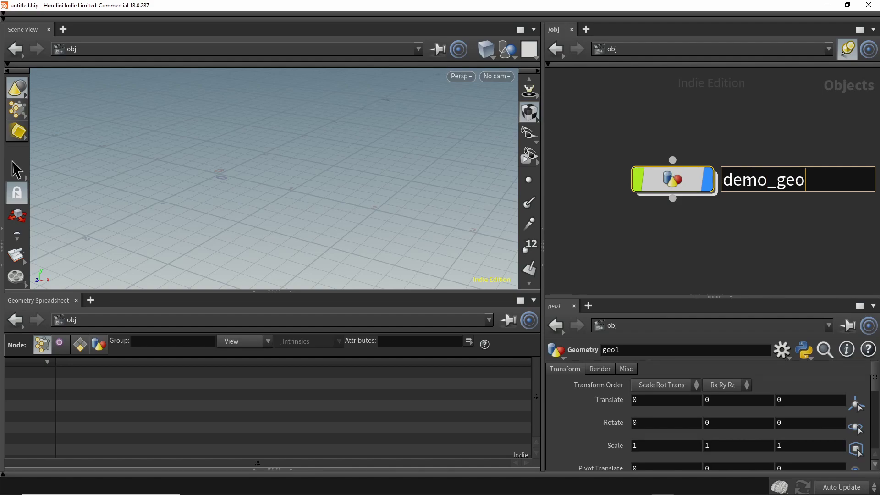
key("Return")
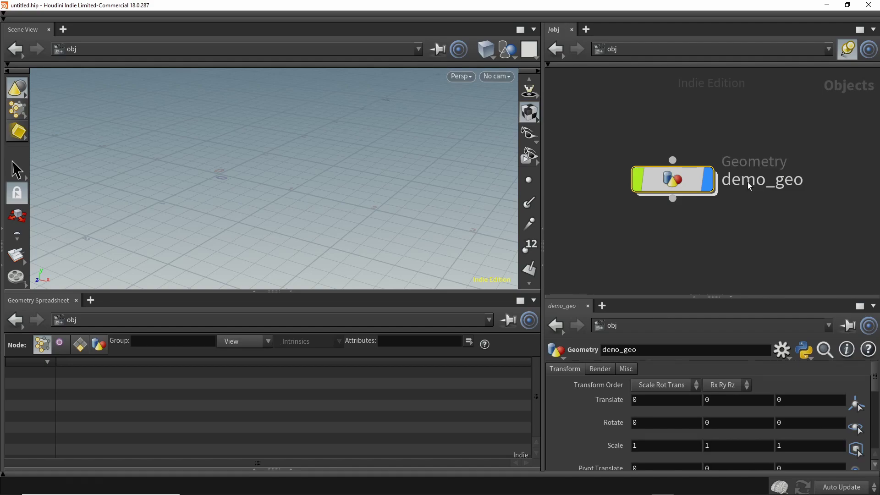
double_click(674, 179)
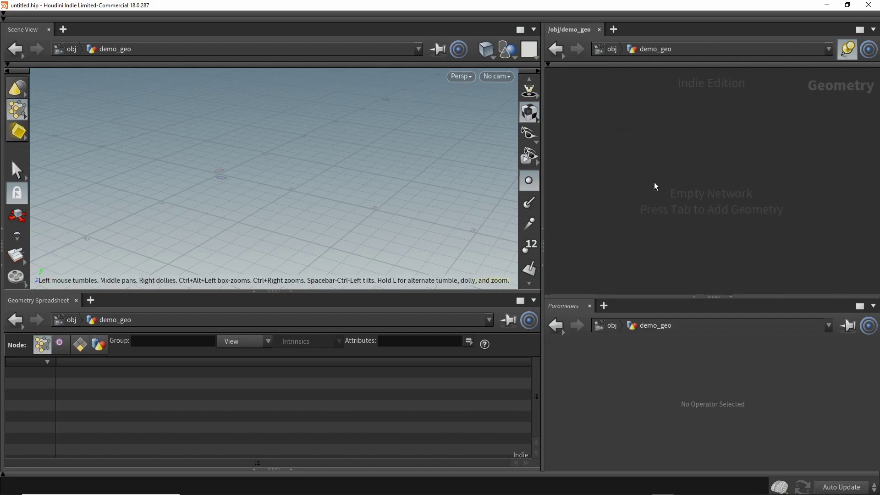
left_click_drag(245, 169, 253, 174)
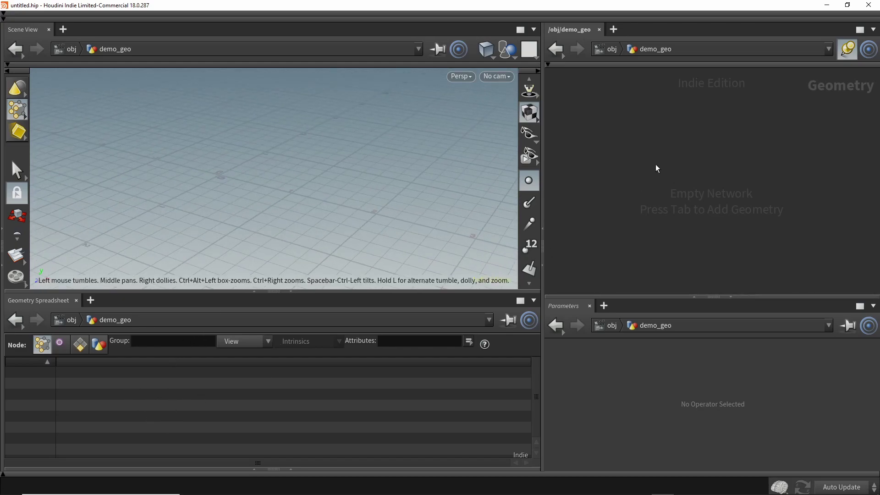
Step: Add a Box node named box and give the Geometry Spreadsheet more height
key("Tab")
type("box")
key("Return")
double_click(748, 184)
type("box")
key("Return")
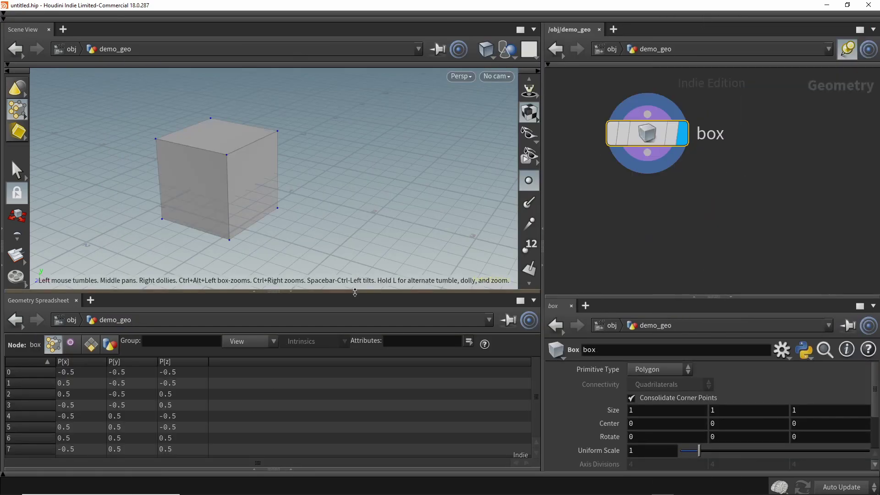
left_click_drag(355, 292, 354, 266)
middle_click_drag(228, 177, 180, 158)
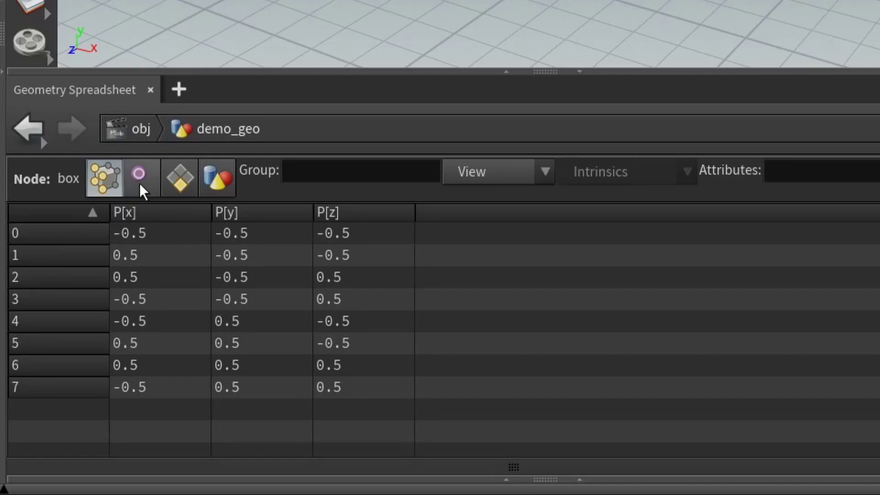
Step: Cycle the spreadsheet through Vertices, Primitives and Detail, ending back on Points
left_click(139, 183)
left_click(182, 180)
left_click(113, 176)
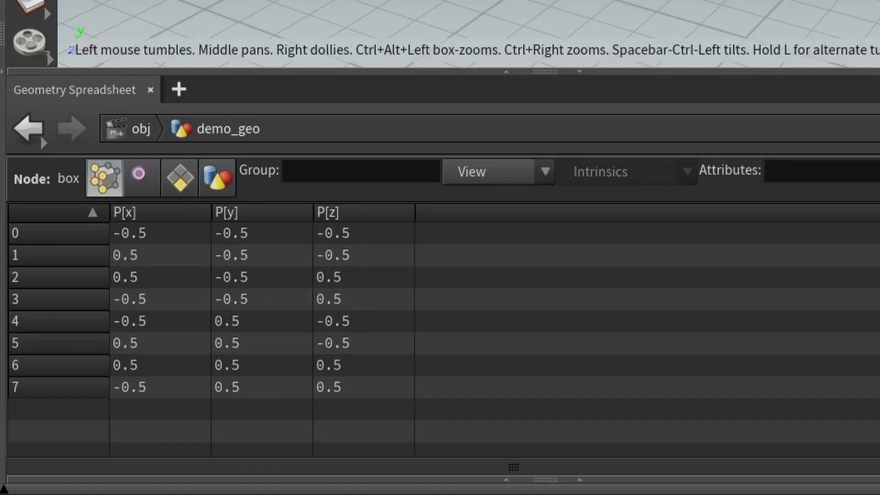
left_click(138, 176)
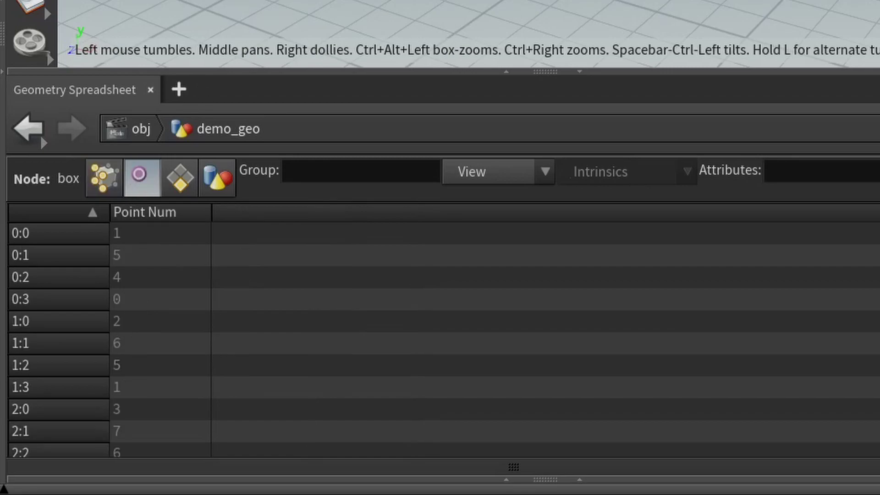
left_click(180, 181)
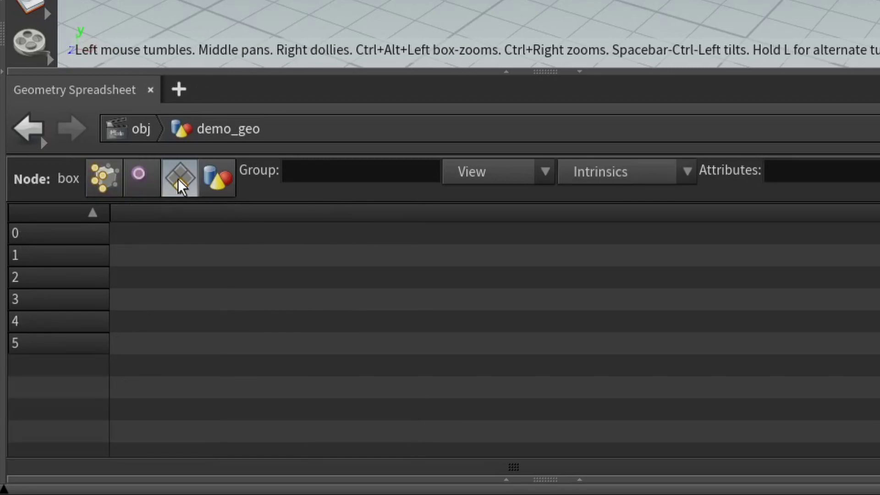
left_click(217, 182)
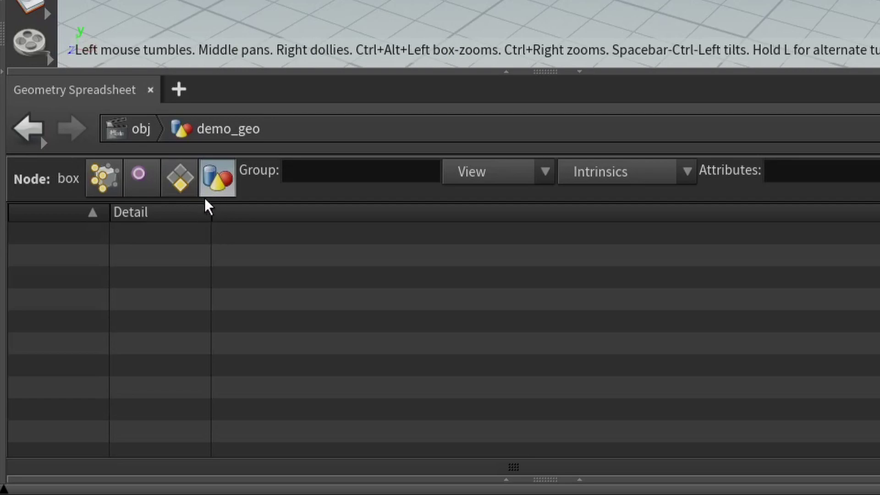
left_click(97, 175)
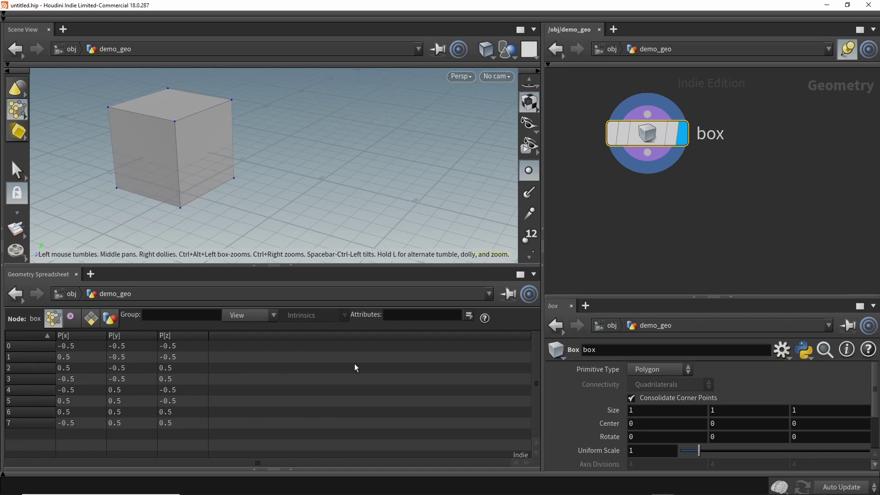
Step: Undo the node move, then select and clear cube corner points 1 and 5
key("ctrl+z")
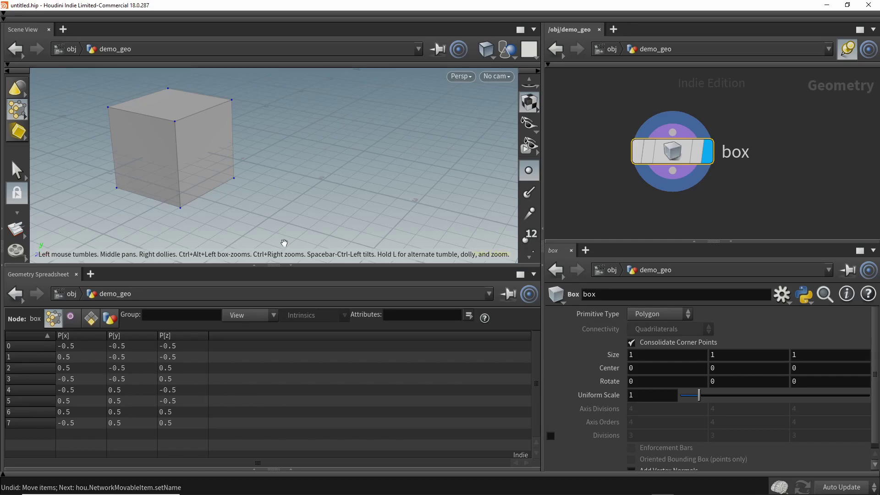
key("s")
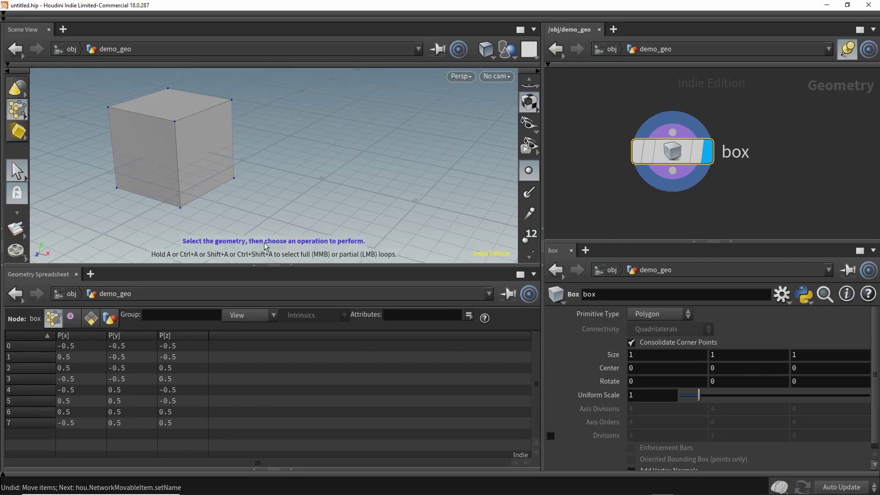
left_click(233, 177)
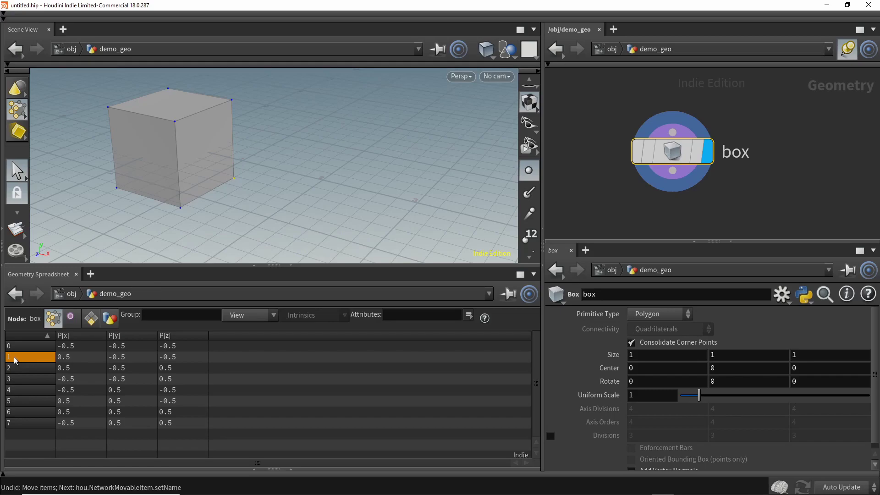
left_click(258, 199)
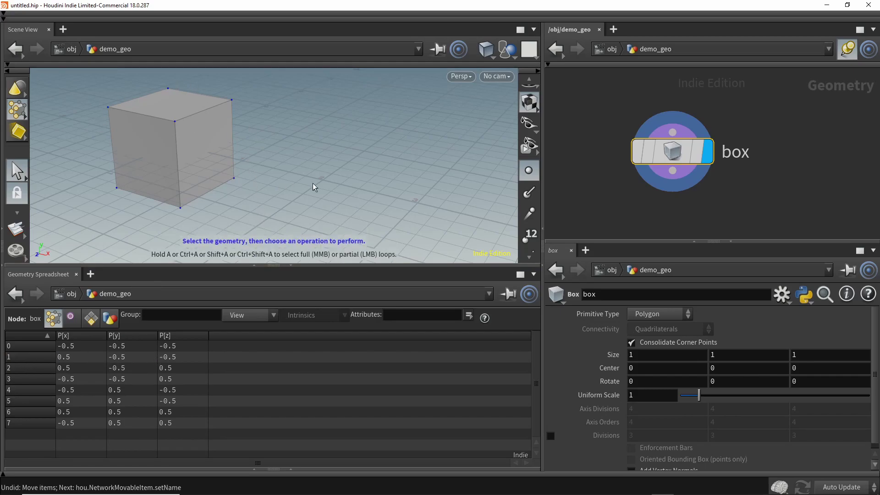
scroll(527, 199, "down", 1)
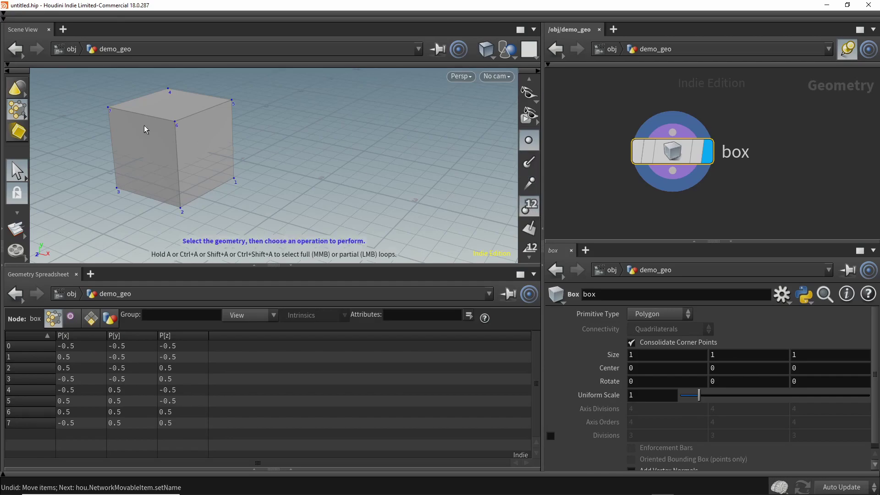
left_click_drag(139, 130, 107, 132)
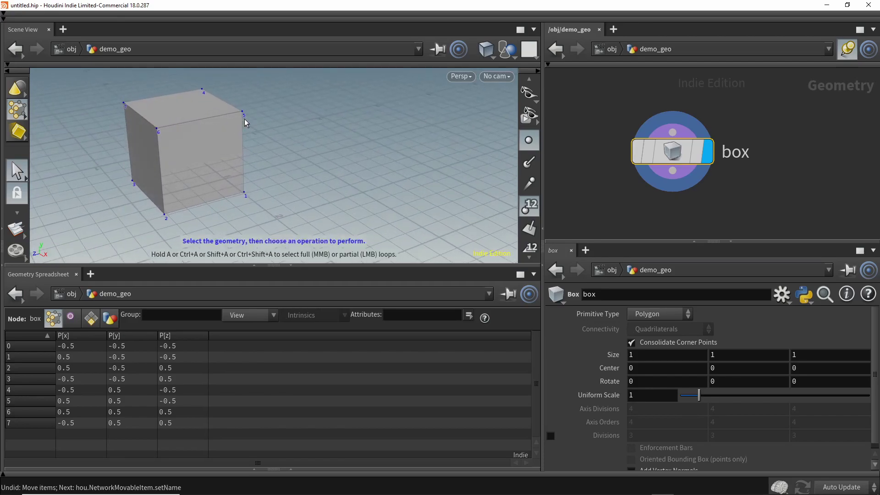
left_click_drag(271, 123, 232, 111)
key("s")
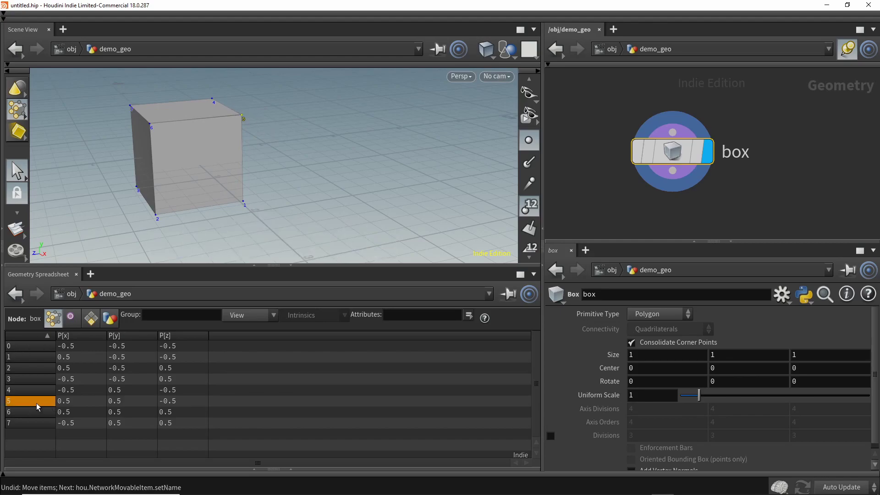
left_click(291, 180)
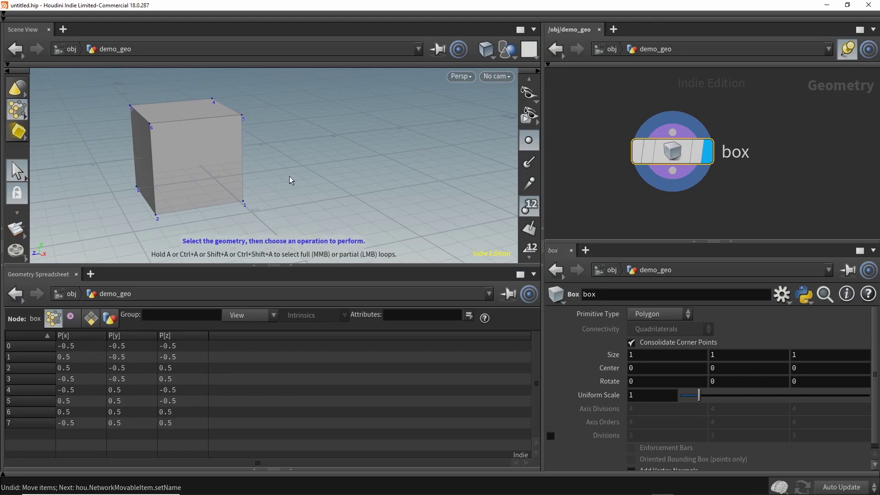
Step: Select the cube's front face, find it among Primitives, then return to Points
key("4")
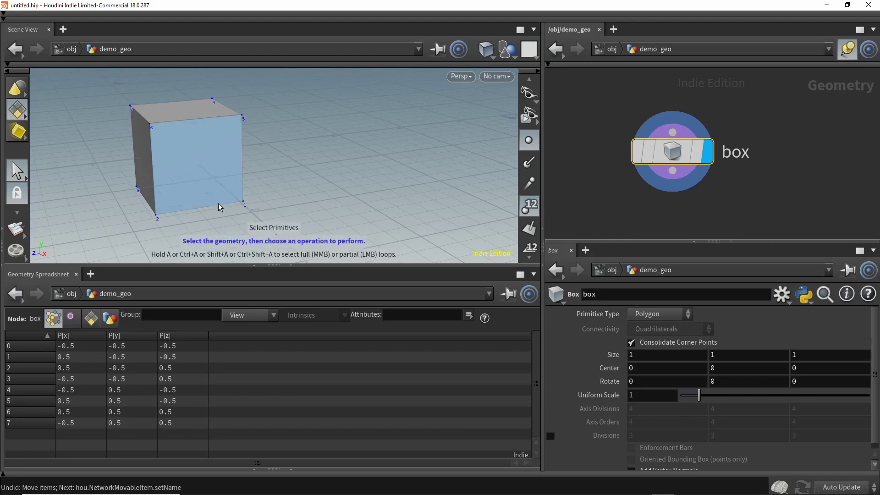
left_click(208, 165)
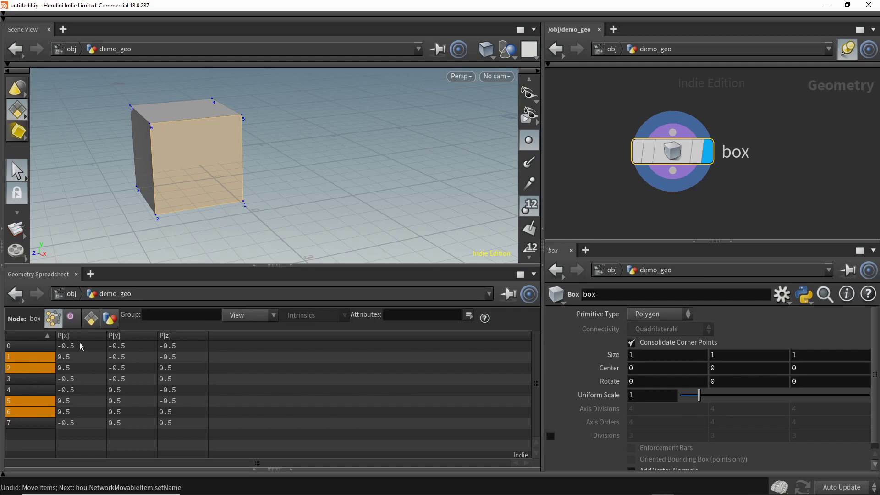
left_click(92, 321)
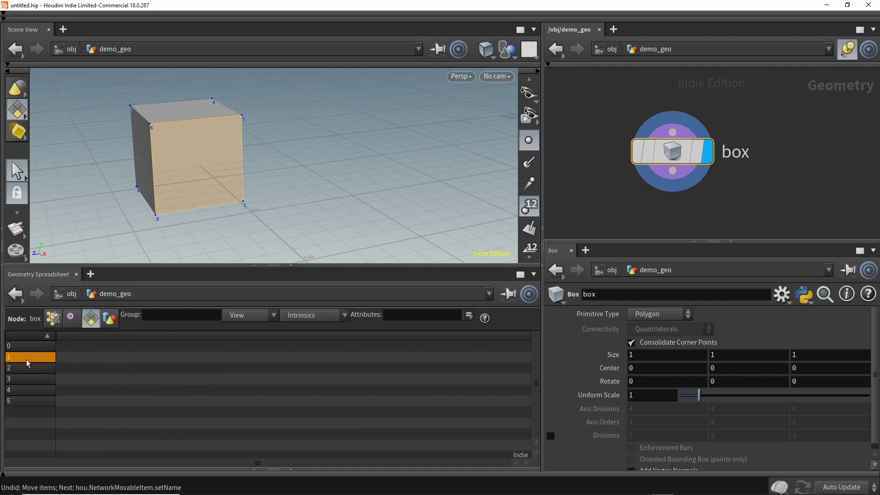
left_click(53, 318)
mouse_move(677, 158)
left_click_drag(677, 158, 663, 146)
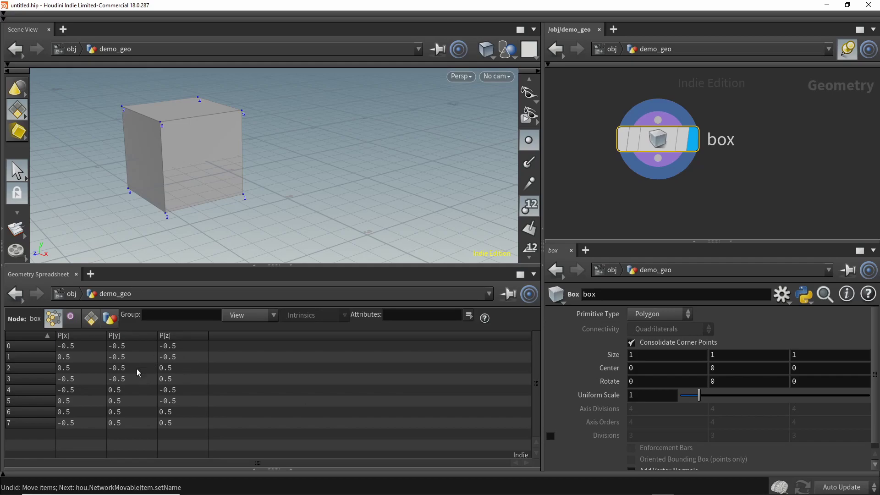
Step: Nudge the box size parameter, then open and close the spreadsheet's View attribute options
mouse_move(643, 357)
middle_mouse_down()
mouse_move(718, 354)
mouse_move(609, 354)
mouse_move(743, 354)
mouse_move(647, 354)
middle_mouse_up()
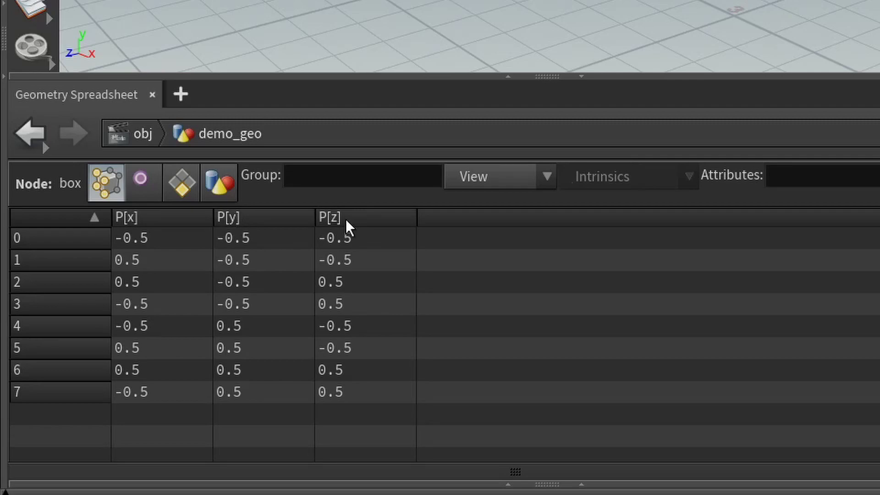
left_click(547, 179)
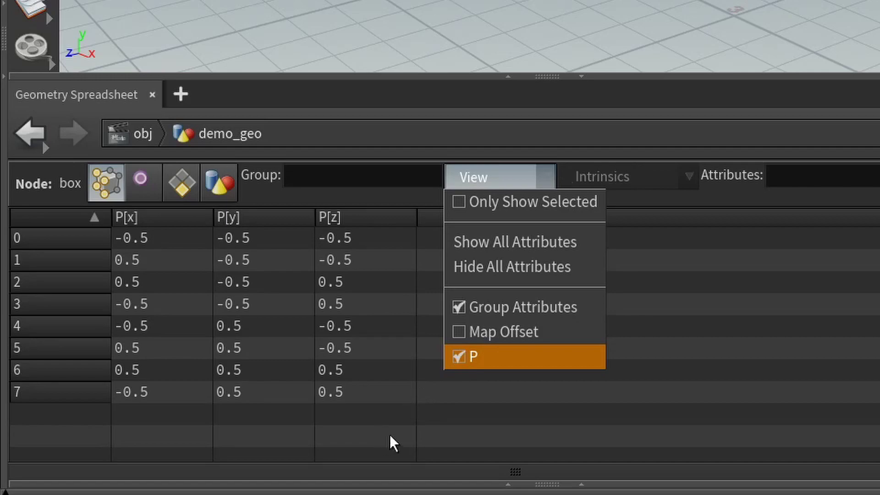
left_click(433, 423)
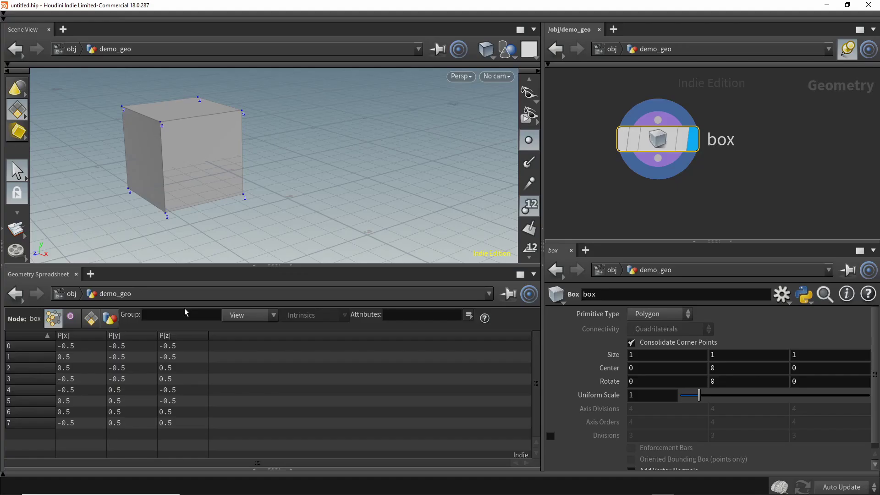
Step: Wire a Color node below box and set its colour to purple (0.5, 0.0, 0.5)
left_click_drag(663, 150, 625, 116)
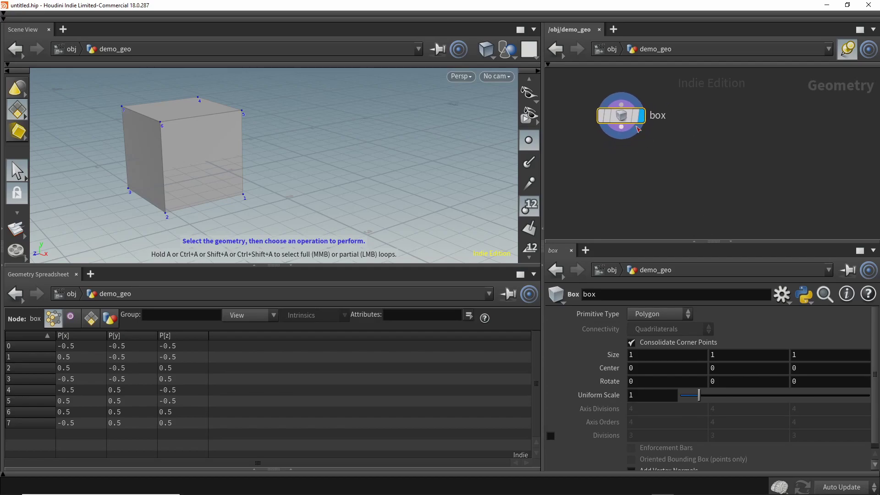
left_click(621, 127)
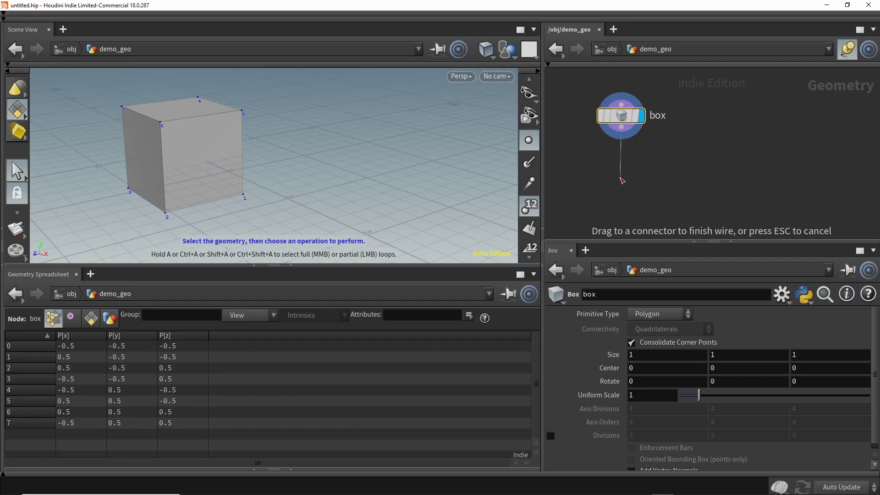
left_click(622, 179)
type("col")
key("Return")
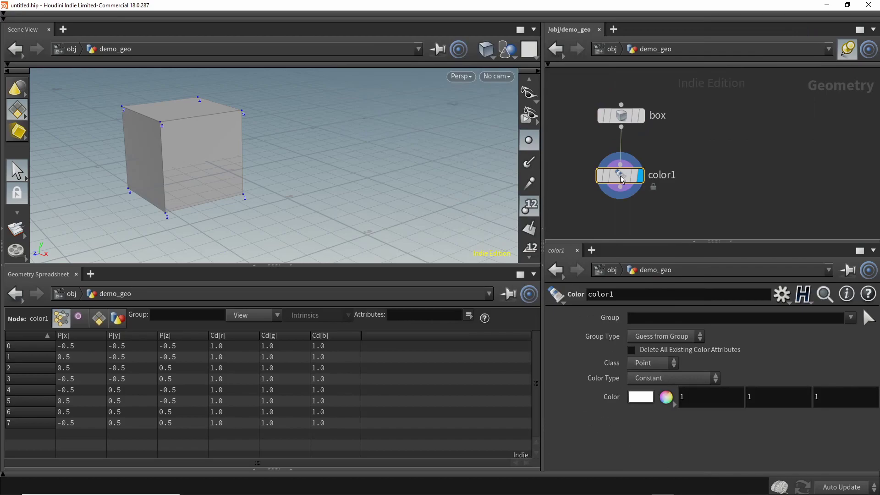
left_click(641, 398)
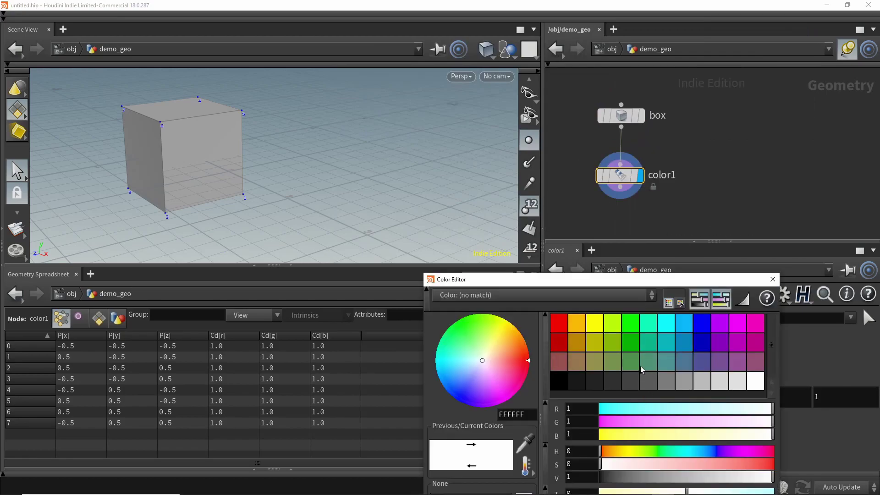
left_click(735, 347)
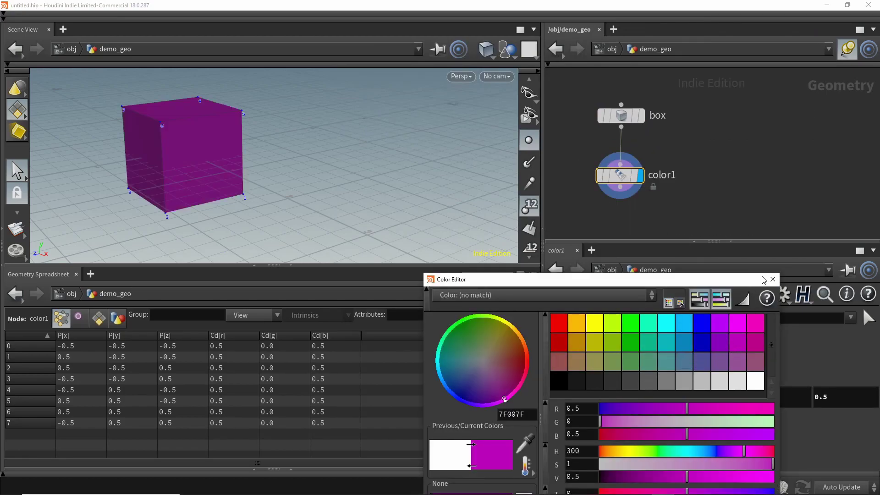
left_click(773, 279)
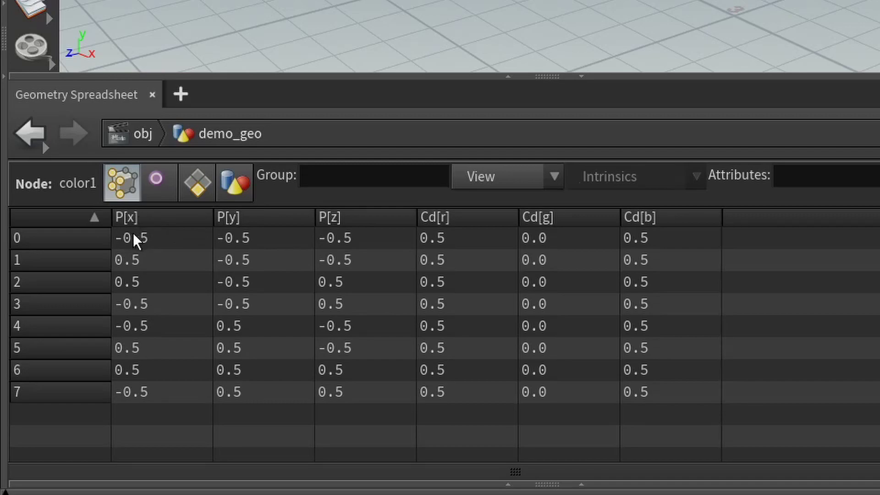
left_click(156, 180)
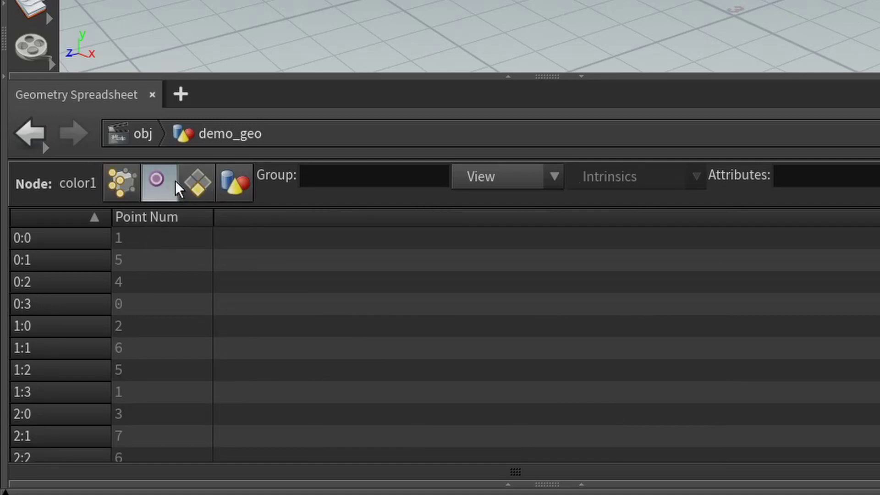
left_click(197, 184)
left_click(236, 193)
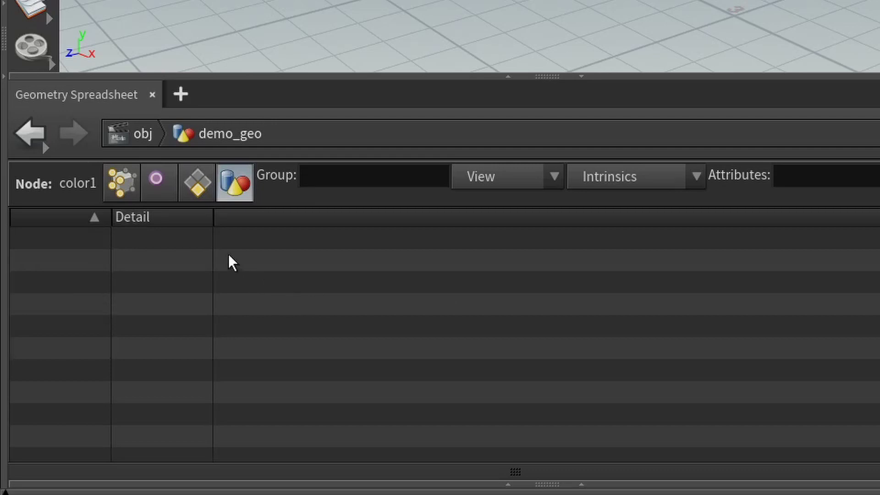
left_click(121, 185)
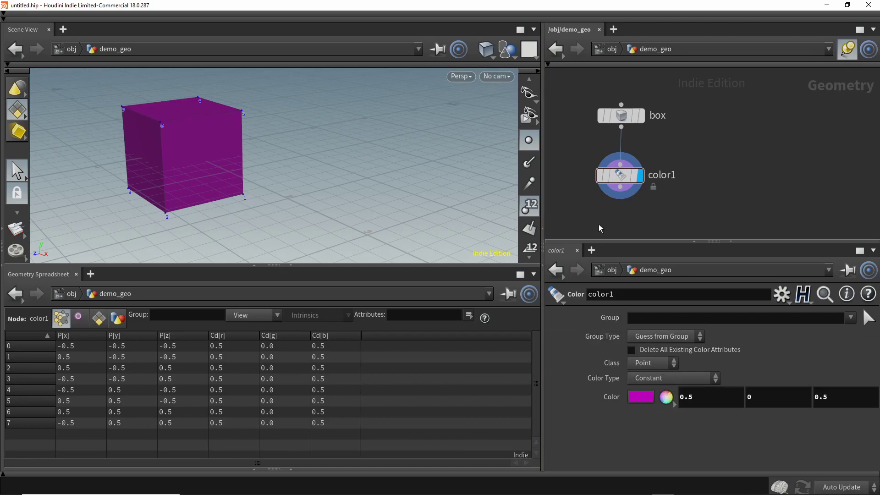
Step: Set color1's Class to Vertex and check Cd in the vertex list
left_click(619, 174)
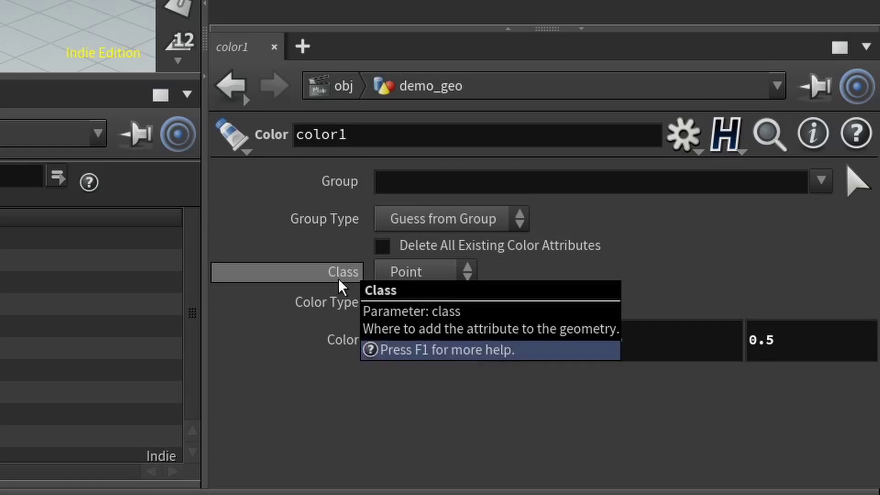
left_click(452, 277)
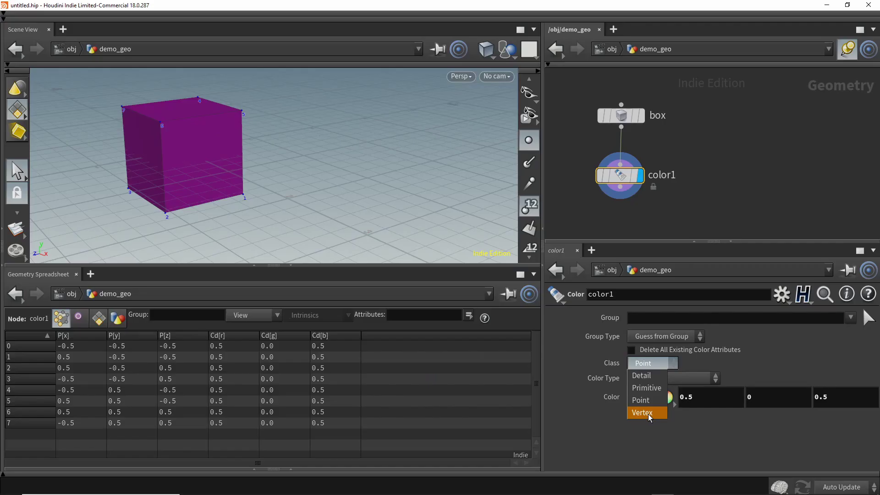
left_click(648, 413)
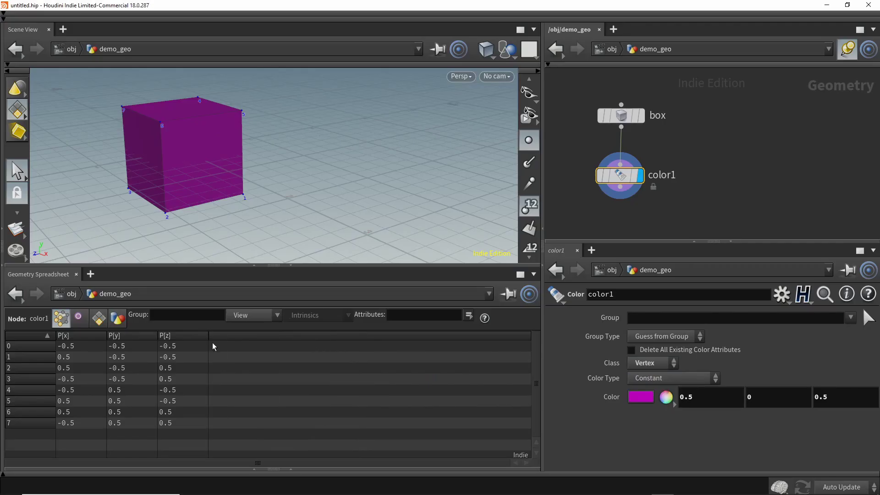
left_click(78, 316)
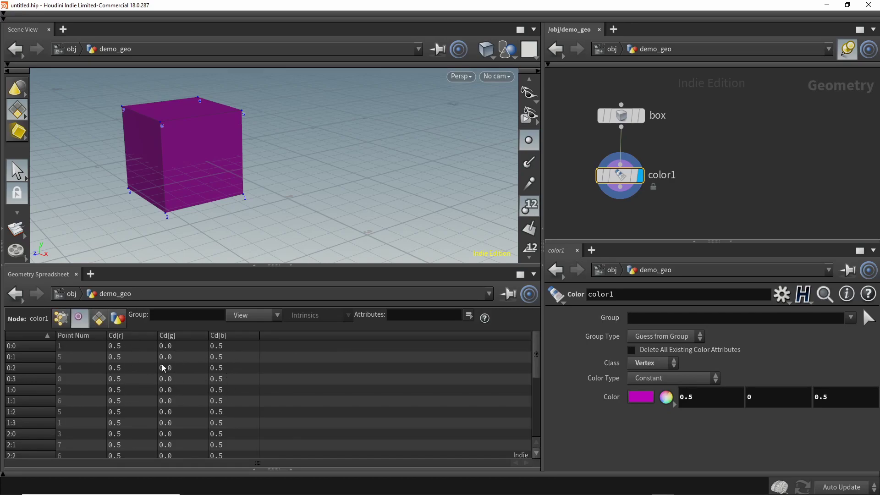
Step: Switch color1's Class to Primitive, compare spreadsheet views, and open its node info window
left_click(61, 318)
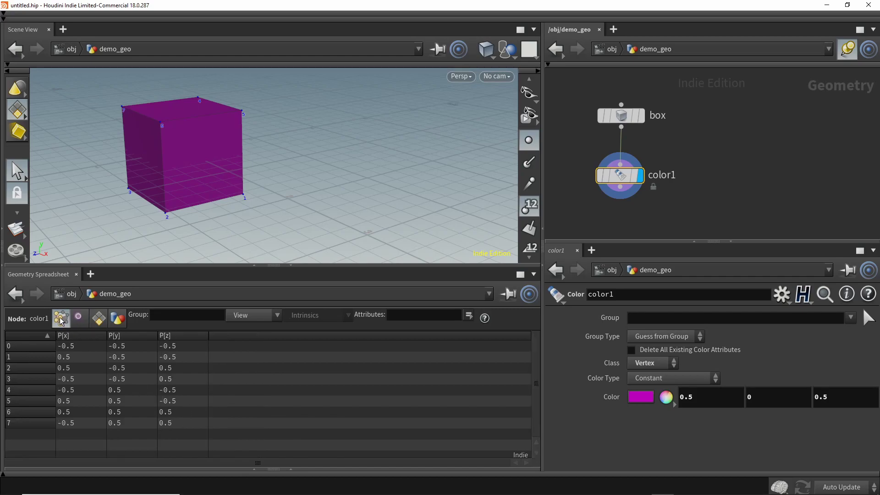
left_click(666, 368)
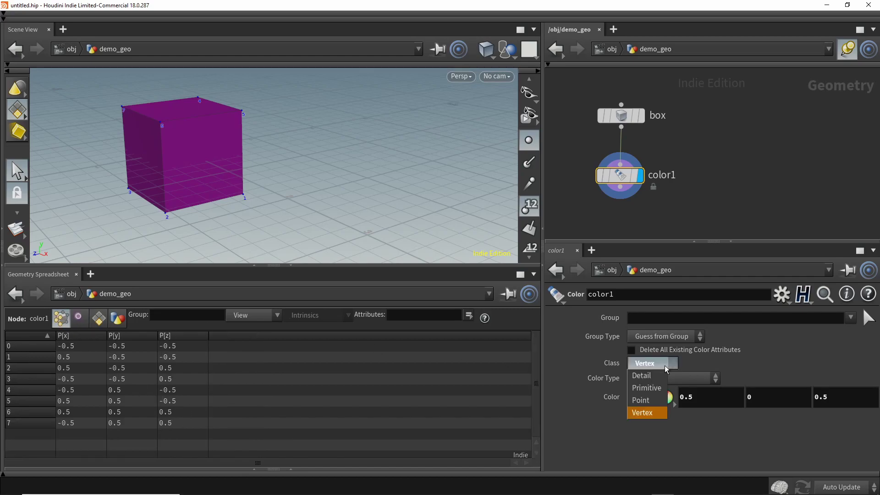
left_click(662, 388)
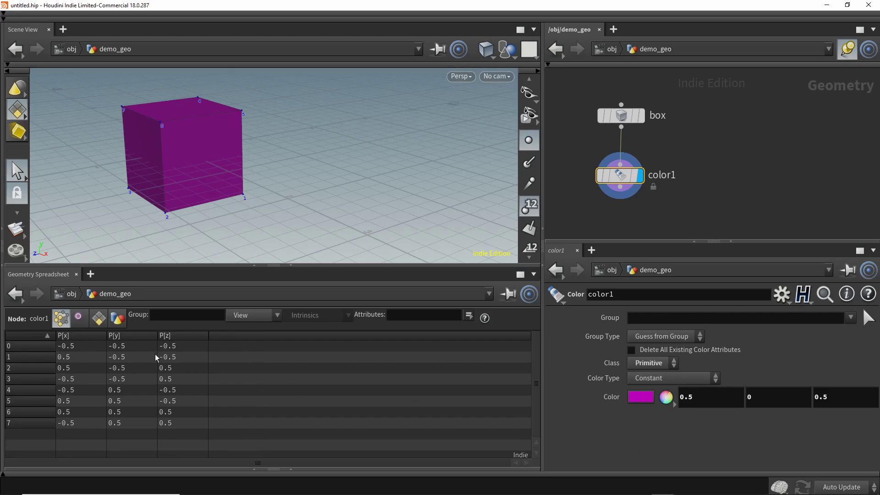
left_click(79, 318)
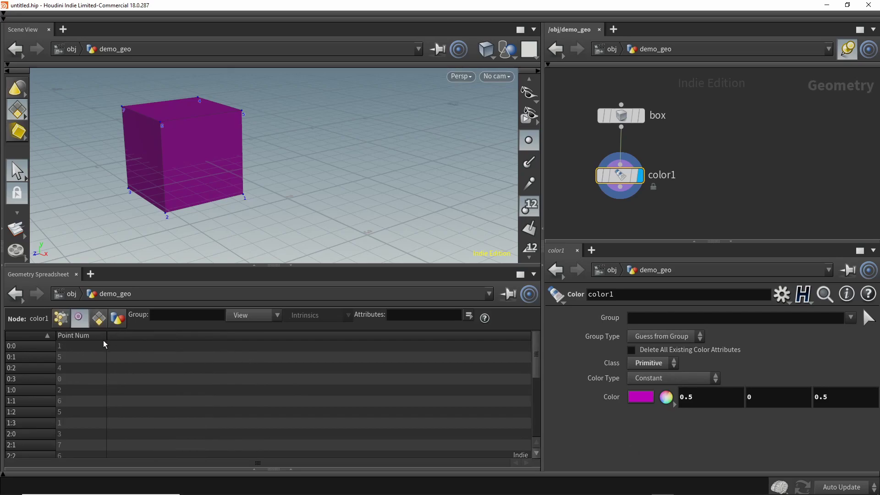
left_click(98, 318)
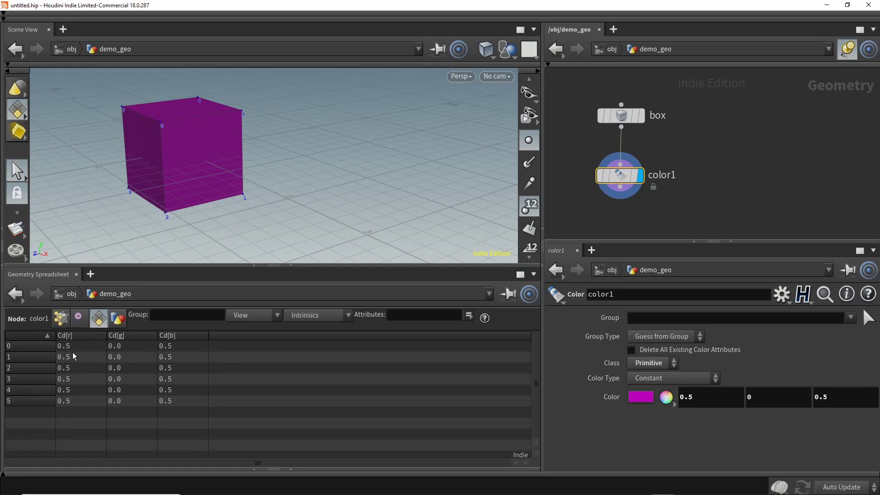
left_click(63, 321)
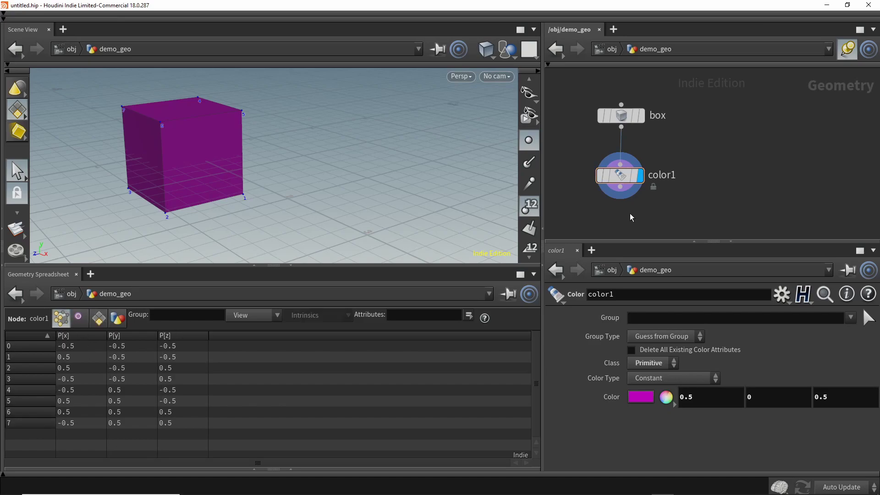
mouse_move(622, 174)
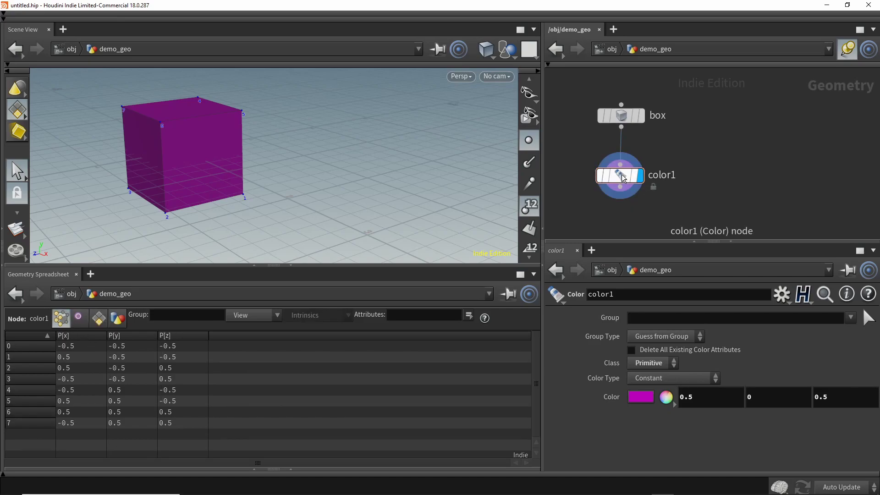
left_click(585, 175)
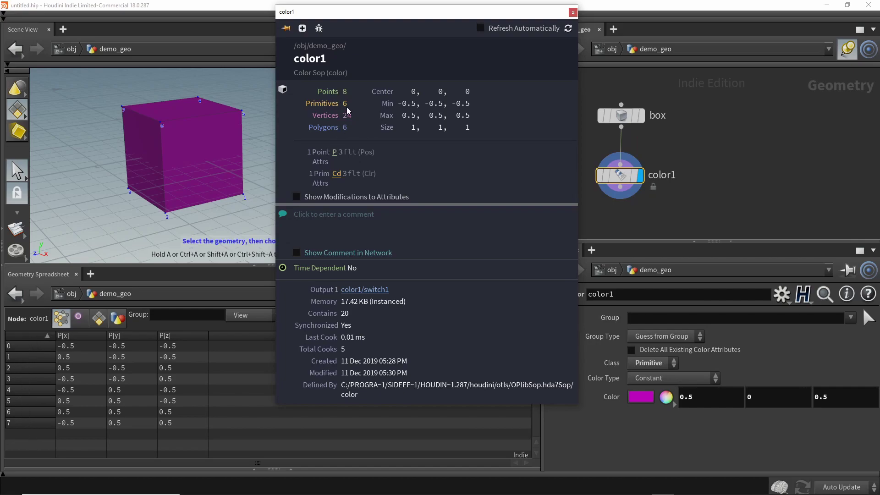
Step: List the six purple primitives in the spreadsheet and close color1's info window
left_click(97, 318)
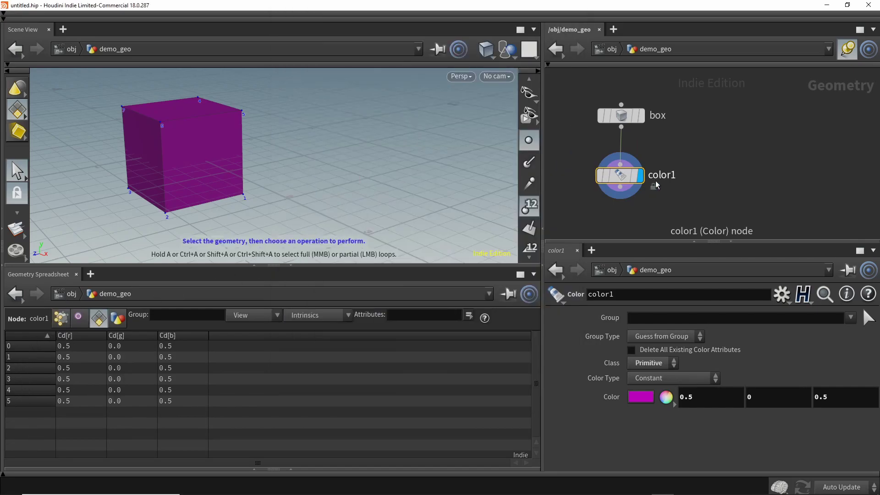
mouse_move(584, 175)
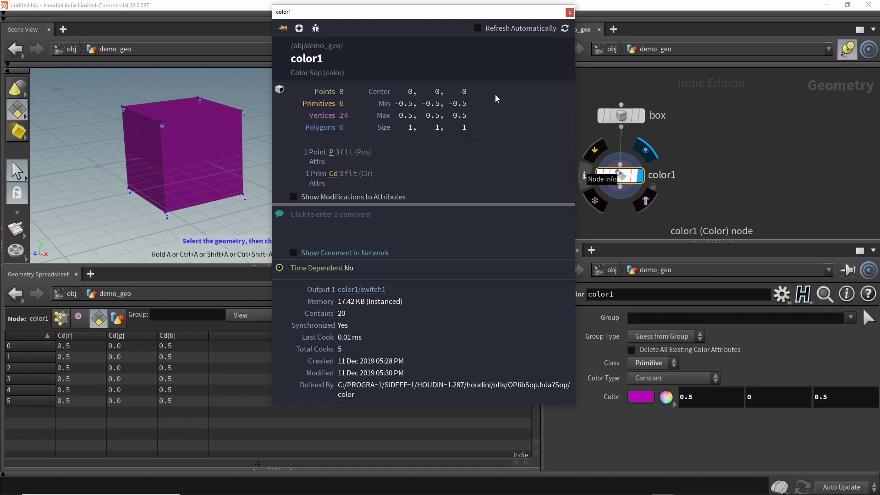
left_click(570, 12)
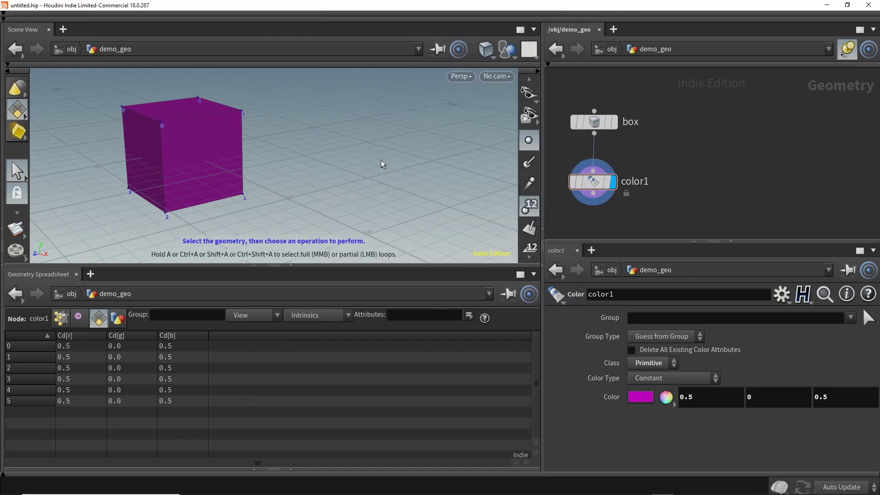
Step: Shift the box centre to X -3, moving it left
left_click(594, 122)
middle_click_drag(655, 368, 634, 366)
left_click(711, 162)
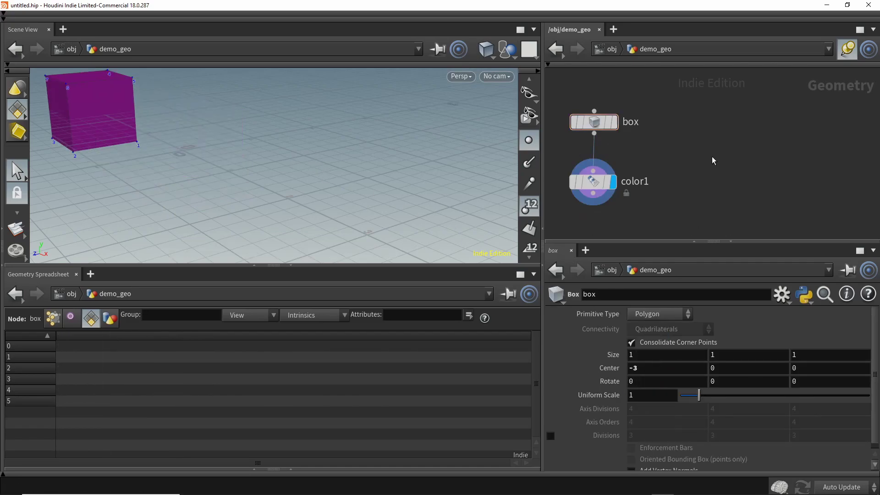
Step: Add a Platonic Solids tetrahedron beside box and name it tet
key("Tab")
type("platonic")
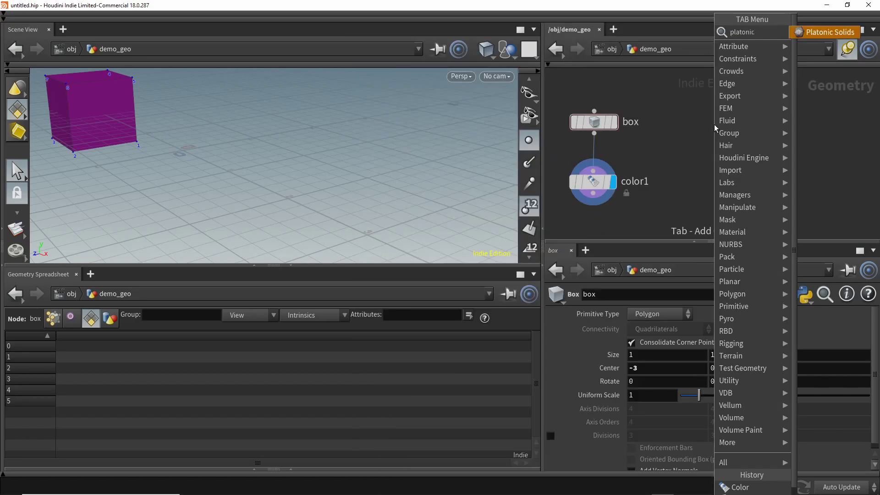
key("Return")
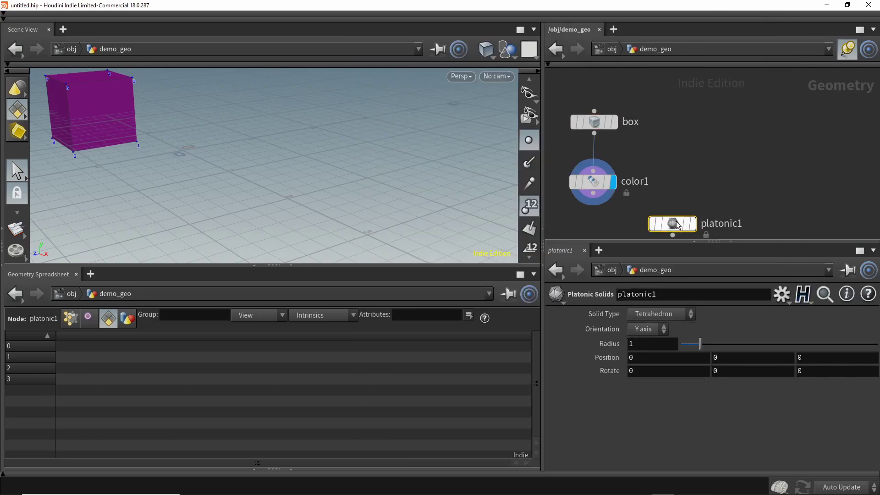
left_click(717, 128)
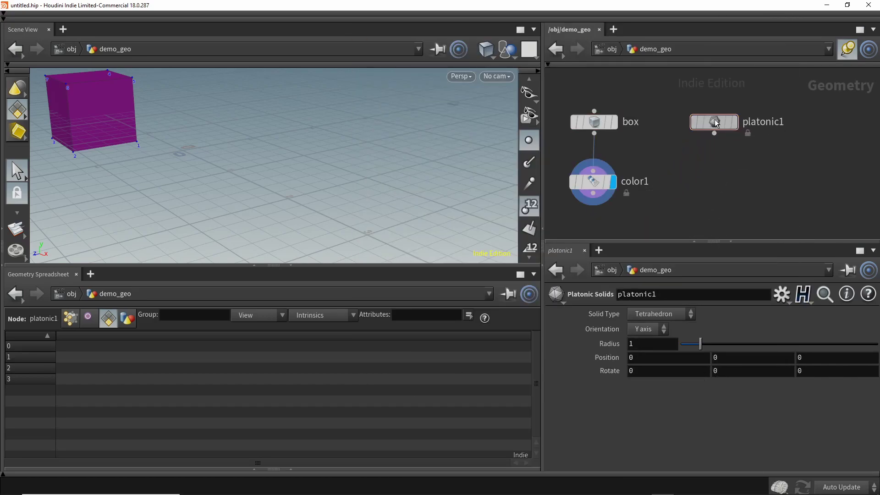
left_click(680, 314)
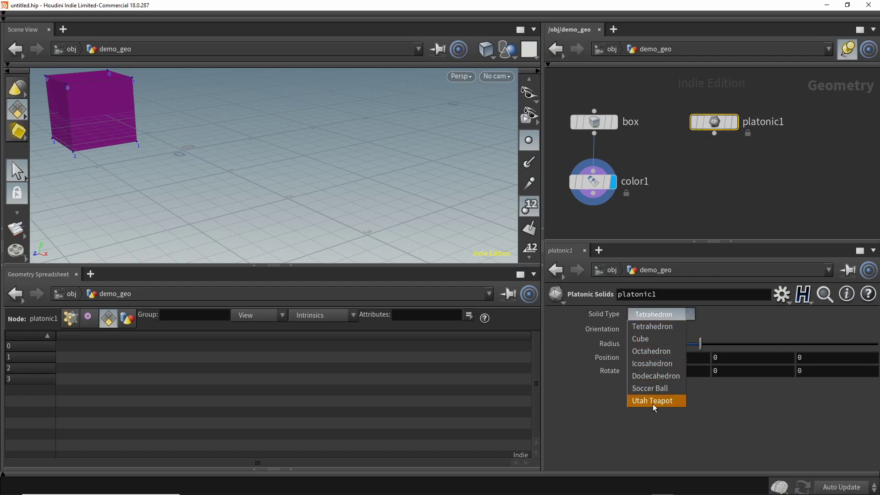
left_click(653, 326)
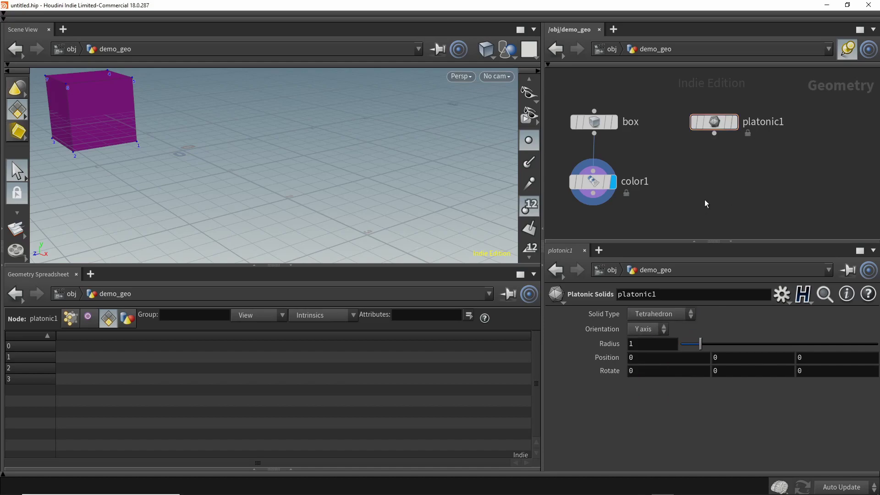
double_click(758, 125)
type("tet")
key("Return")
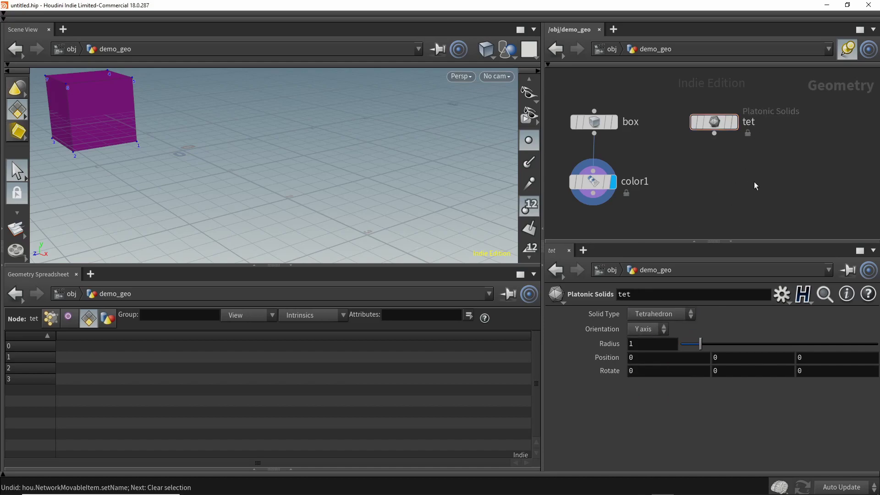
Step: Display the tet node's tetrahedron and list its points and primitives in the spreadsheet
left_click(735, 123)
left_click_drag(183, 151, 248, 151)
key("s")
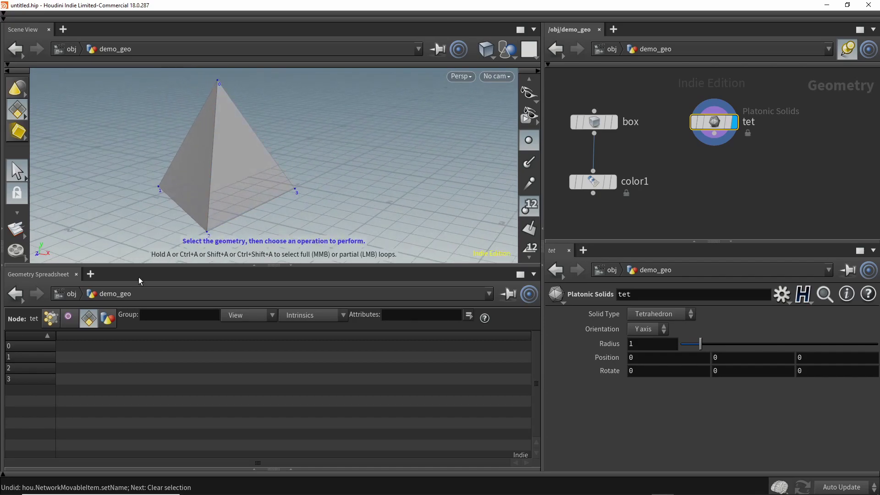
left_click(51, 318)
left_click(88, 318)
key("Escape")
Step: Check the tetrahedron in right-side and perspective views and show its P[x], P[y], P[z] positions
left_click_drag(298, 196, 275, 178)
key("space+4")
key("space+1")
key("s")
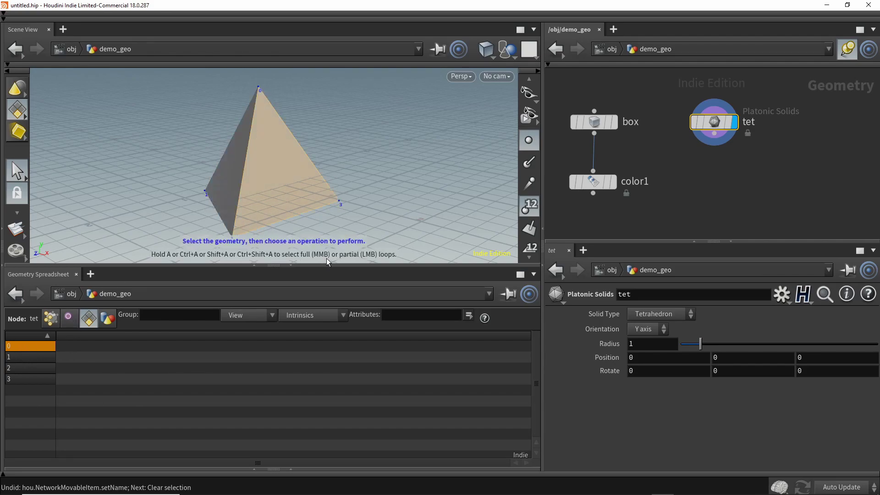
scroll(286, 152, "down", 2)
left_click(51, 317)
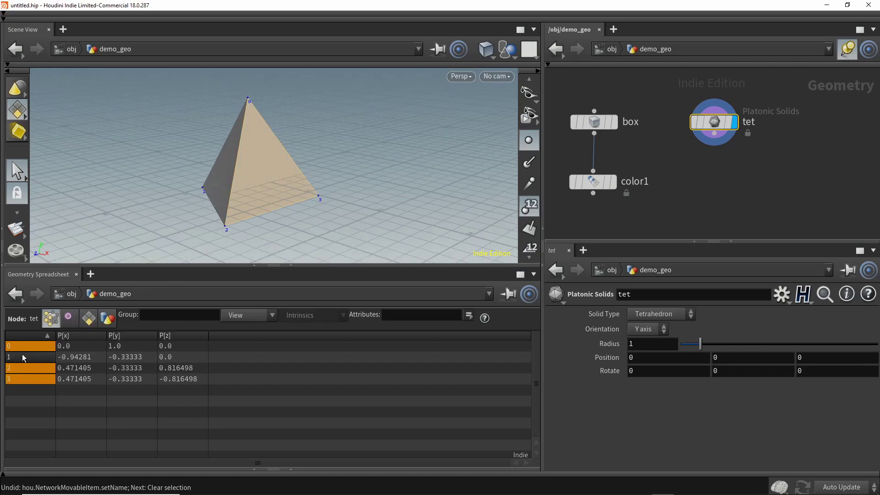
Step: Move the tet node beside color1 and display the purple box again
left_click_drag(303, 229, 359, 205)
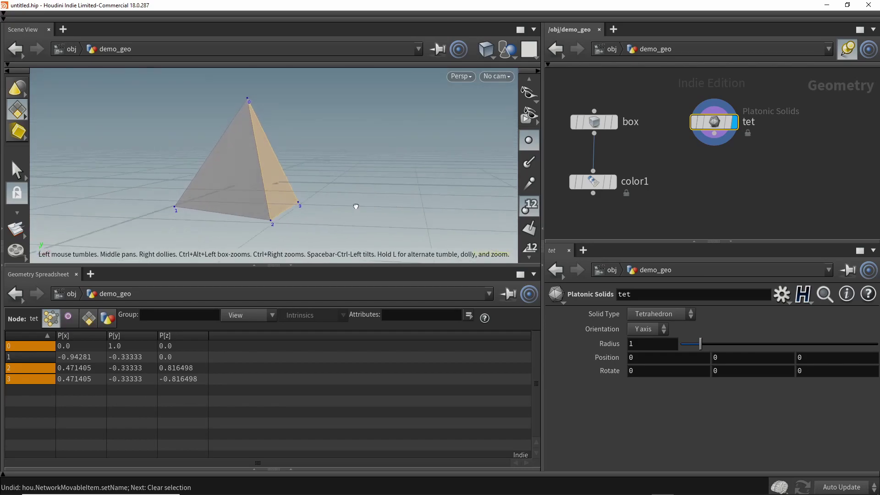
mouse_move(719, 157)
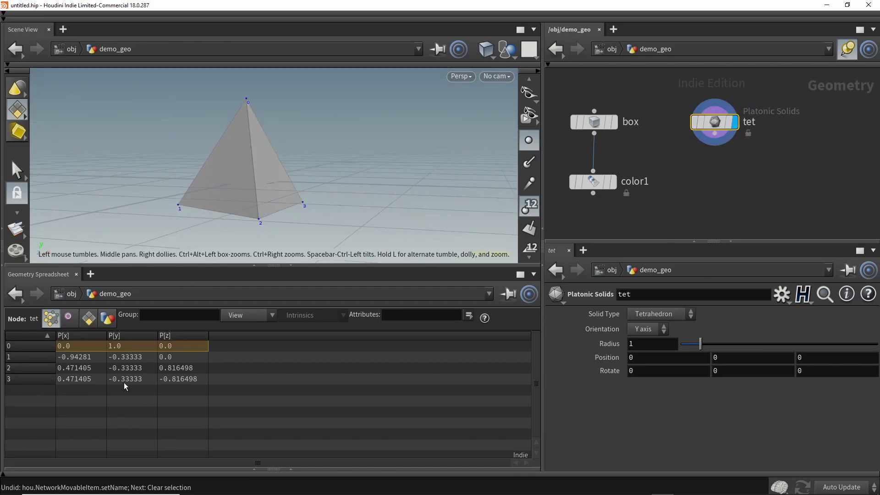
left_click_drag(713, 122, 715, 182)
middle_click_drag(674, 214, 691, 189)
scroll(687, 190, "down", 3)
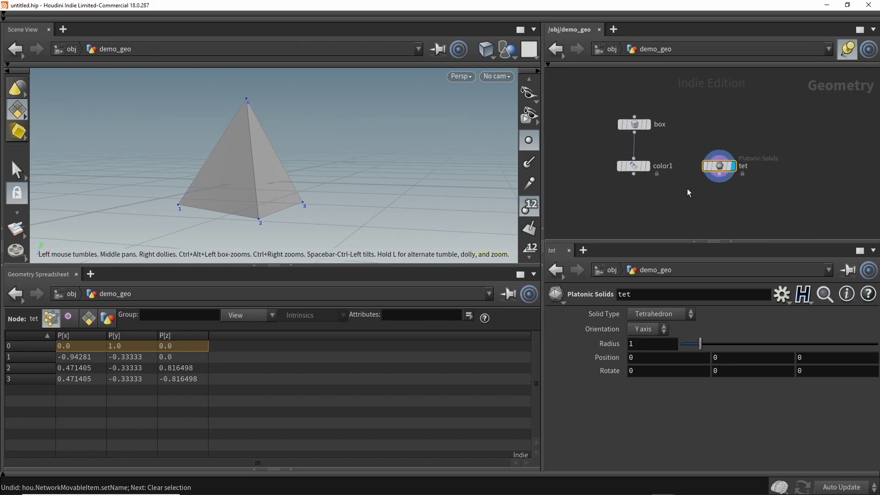
left_click(642, 160)
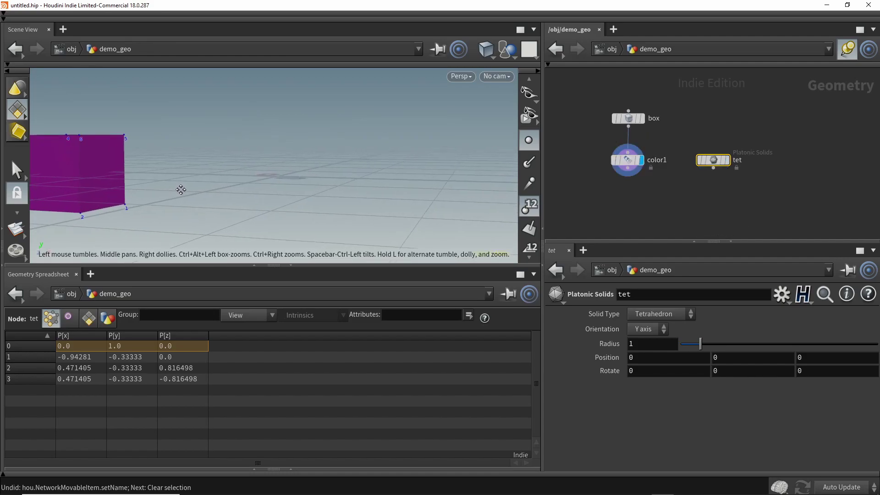
Step: Add a Merge node fed by color1 and tet, displaying the box beside the tetrahedron
left_click(728, 160)
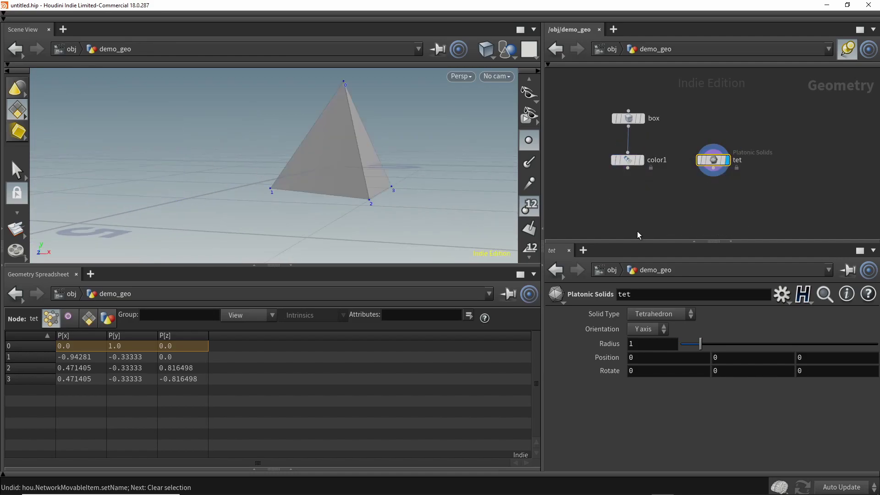
key("Tab")
type("merge")
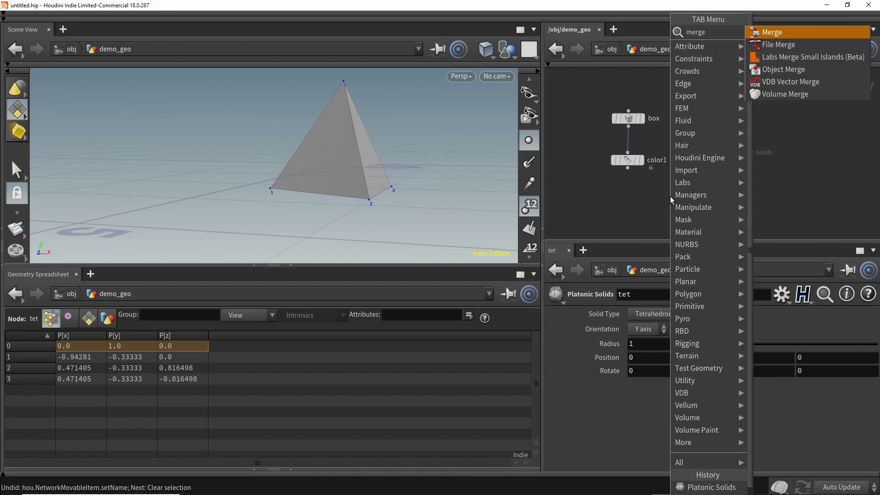
key("Return")
left_click(672, 206)
left_click_drag(628, 168, 671, 198)
left_click_drag(713, 169, 670, 199)
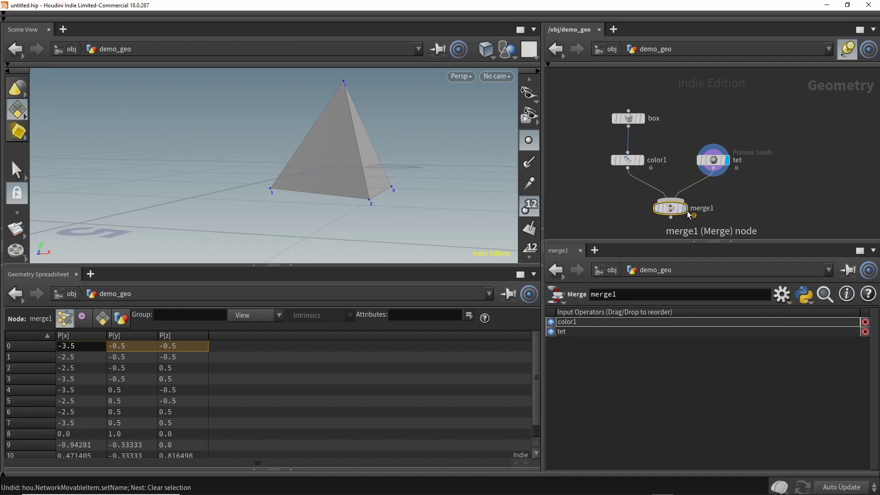
left_click(684, 207)
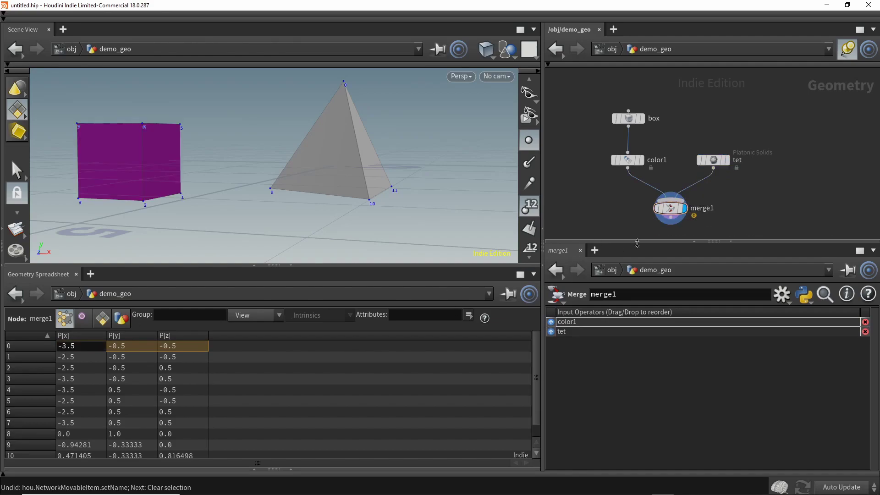
Step: Compare the data of color1, box, tet and merge1, then clear the node selection
left_click(630, 162)
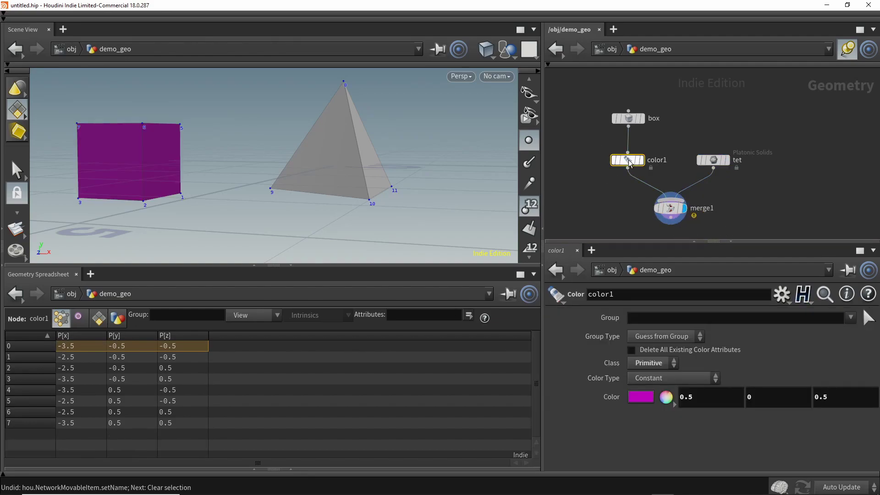
left_click(628, 118)
left_click(717, 161)
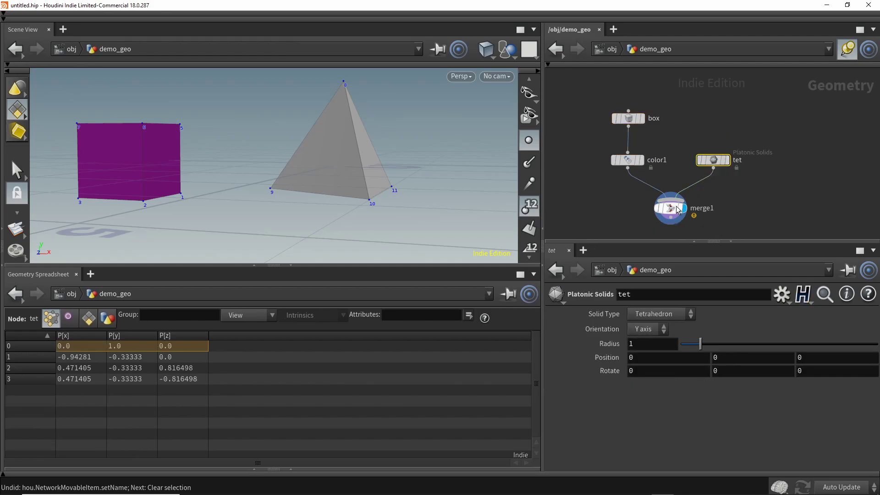
left_click(669, 207)
left_click(627, 160)
left_click(631, 119)
left_click(628, 160)
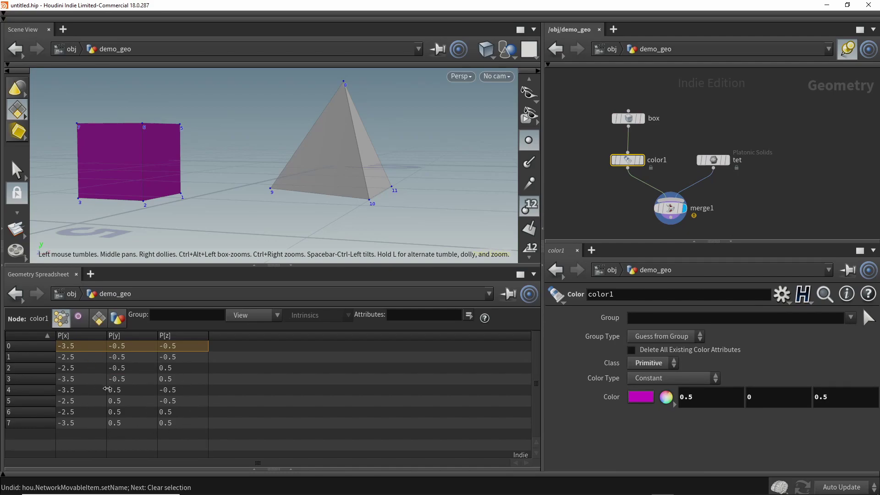
left_click(630, 83)
Step: Compare the box and color1 point data in the spreadsheet
left_click(628, 118)
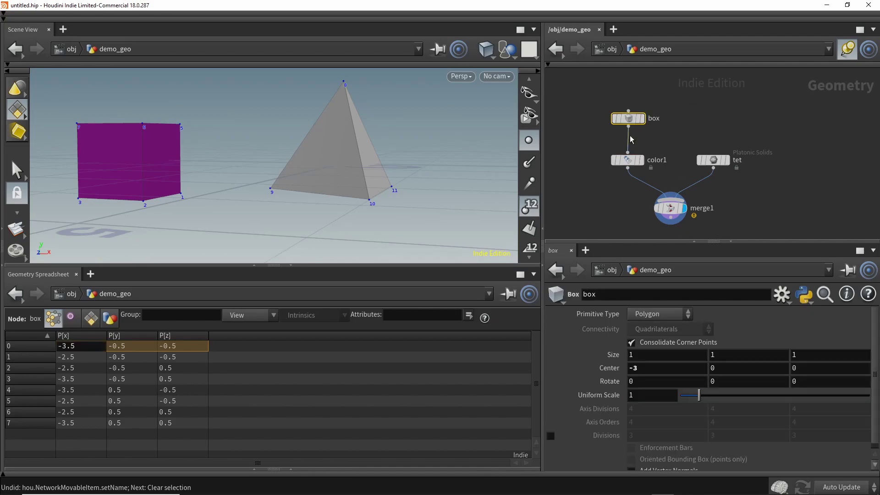
left_click(628, 161)
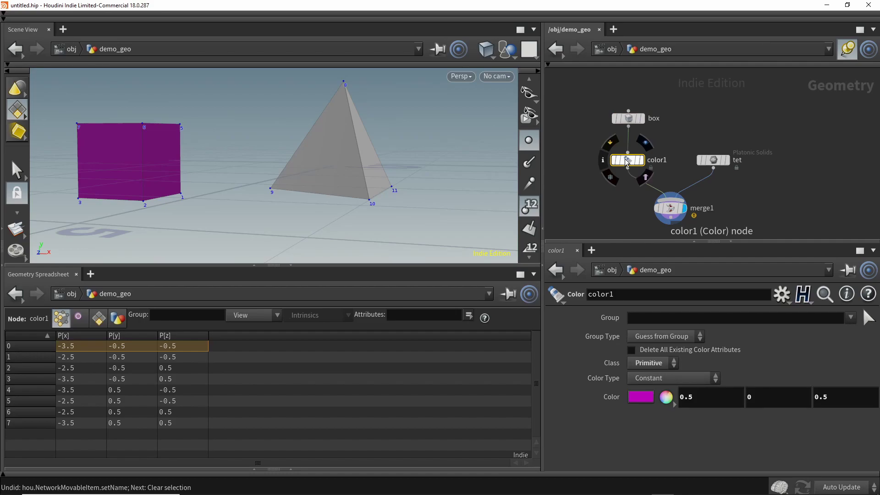
left_click(628, 119)
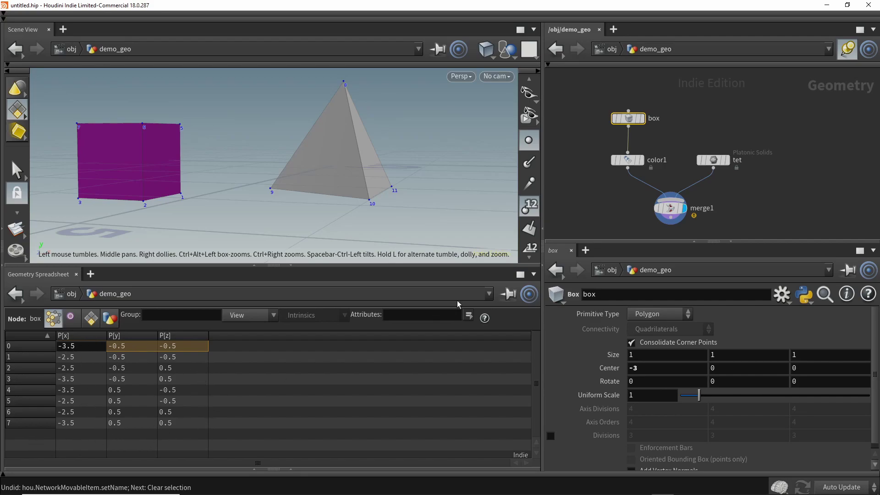
left_click(627, 160)
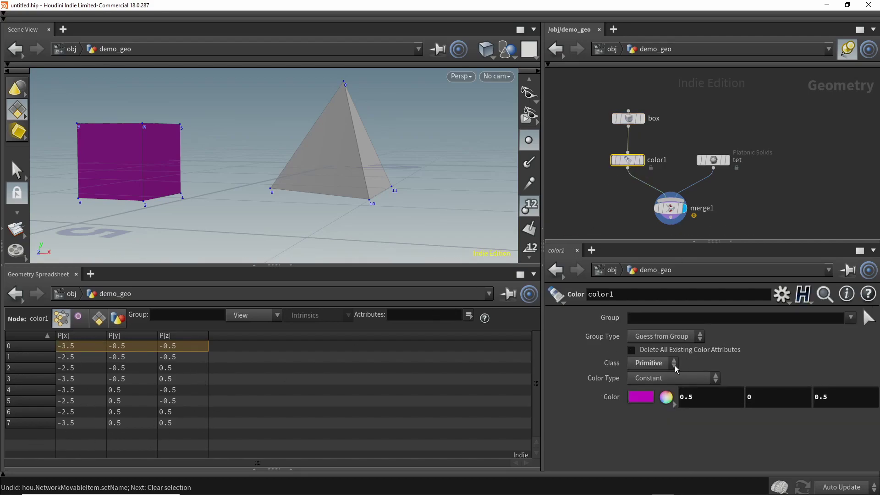
Step: Switch color1's Class from Primitive to Point and view the Cd columns in merge1
left_click(661, 364)
left_click(647, 405)
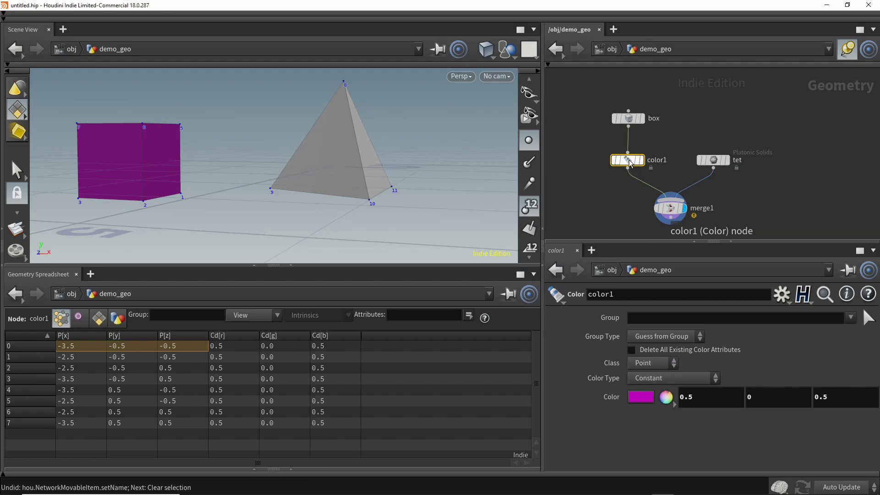
left_click(628, 119)
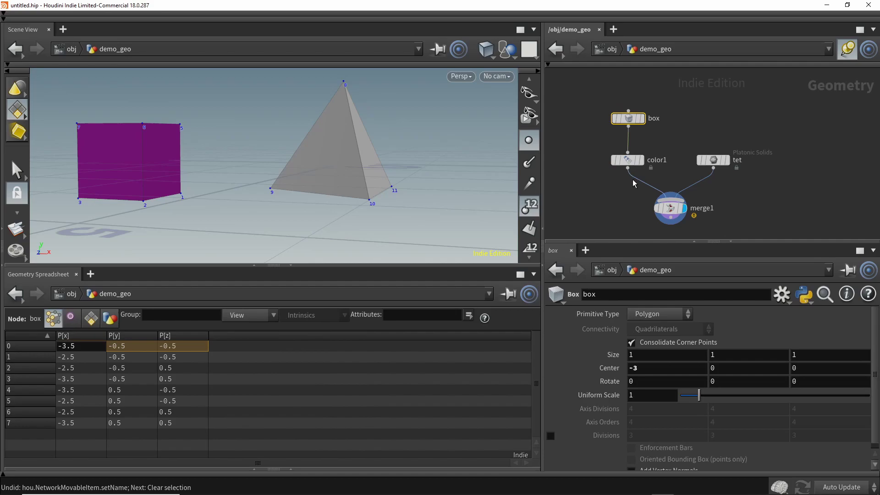
left_click(627, 160)
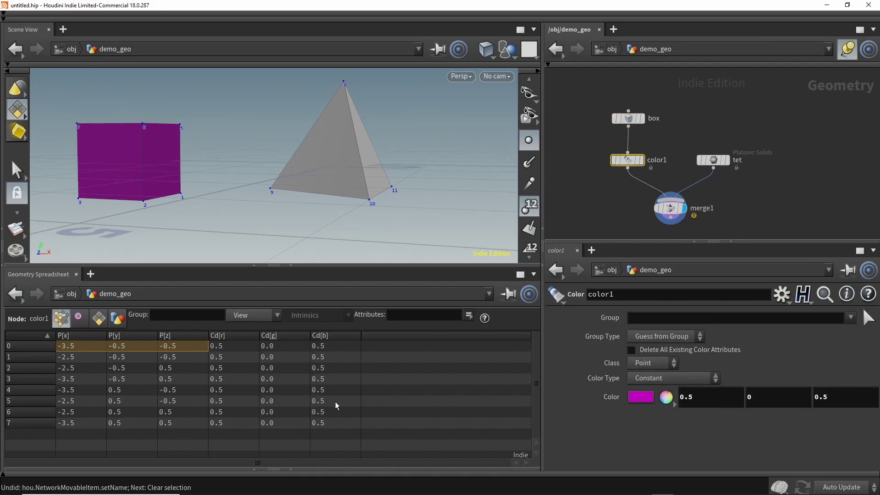
left_click(672, 209)
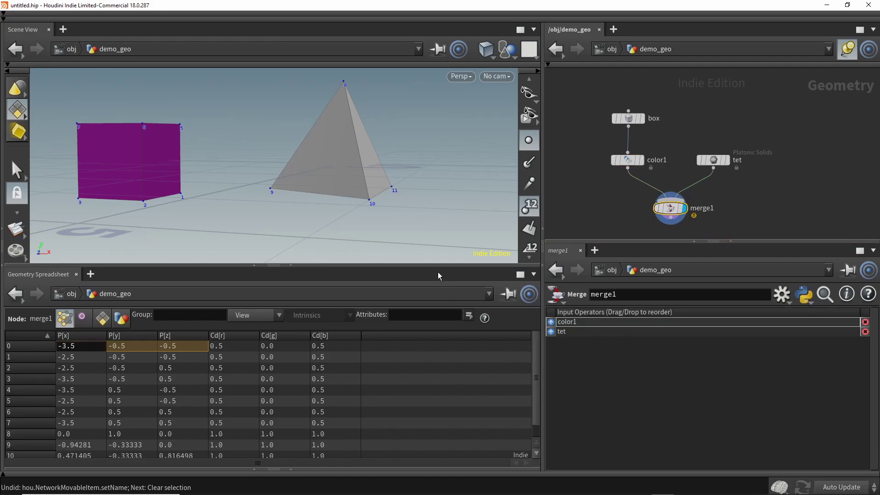
Step: Enlarge the spreadsheet, compare tet, color1 and merge1 points, and move tet first in merge1's inputs
left_click_drag(444, 262, 446, 232)
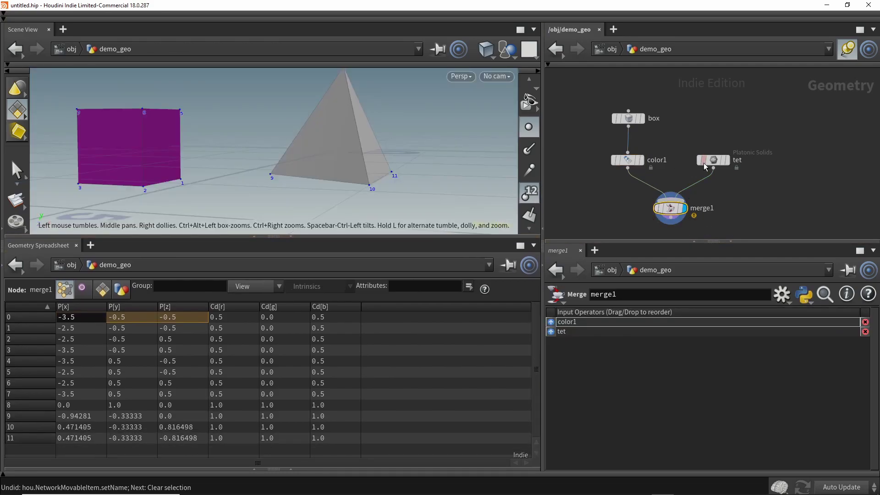
left_click(713, 160)
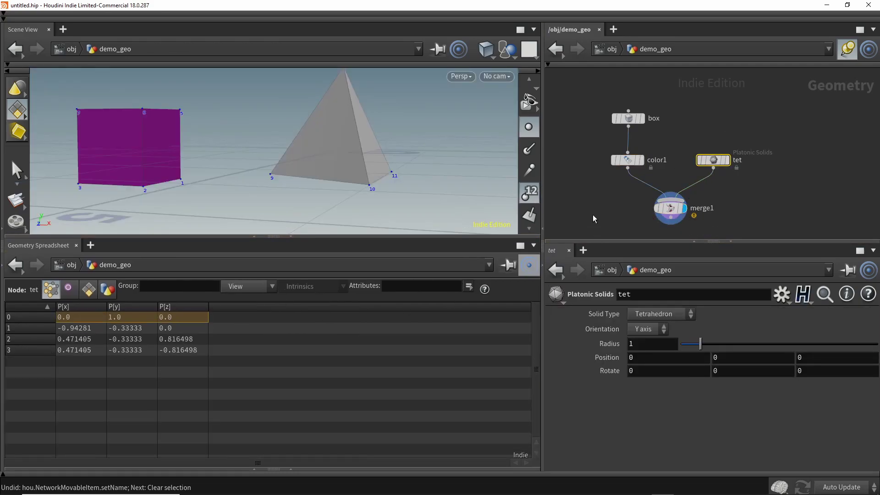
left_click(627, 160)
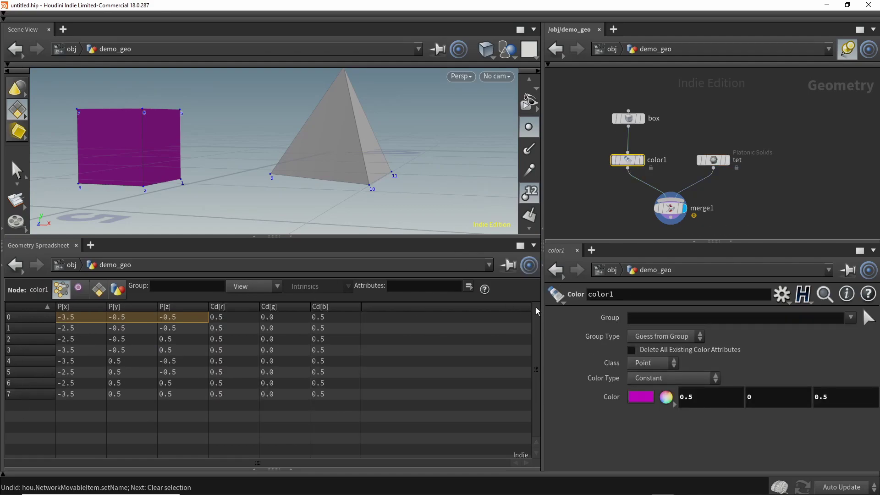
left_click(672, 212)
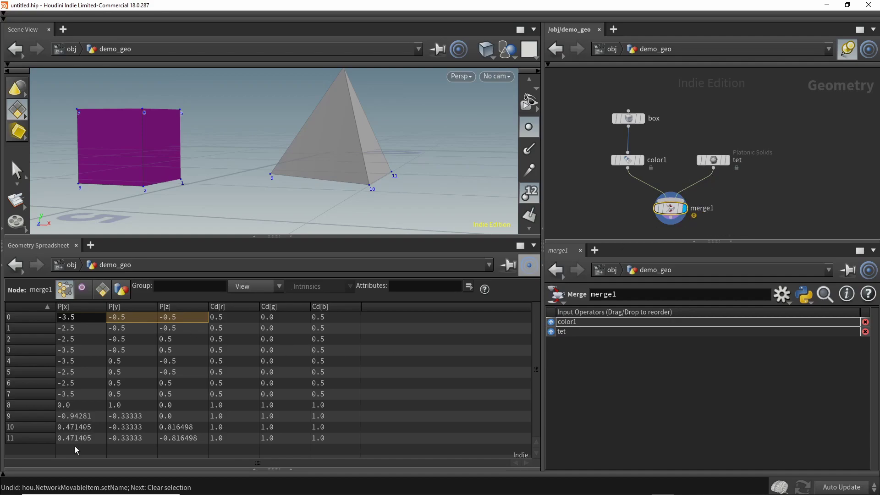
left_click(551, 332)
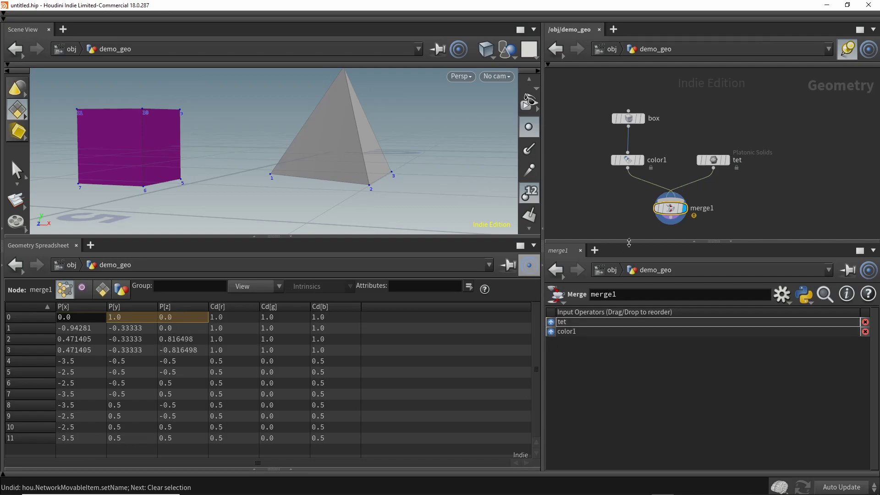
key("ctrl+b")
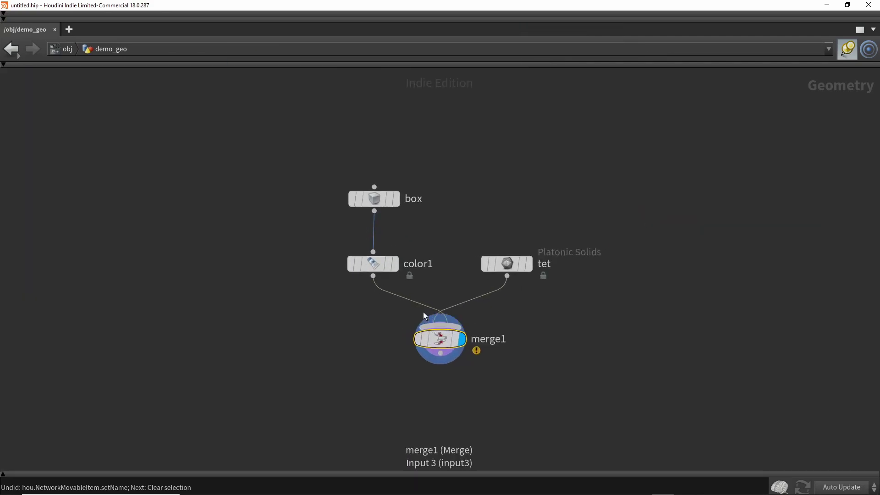
Step: Restore the pane layout, frame the nodes, and open merge1's info window beside the viewport
scroll(467, 304, "up", 3)
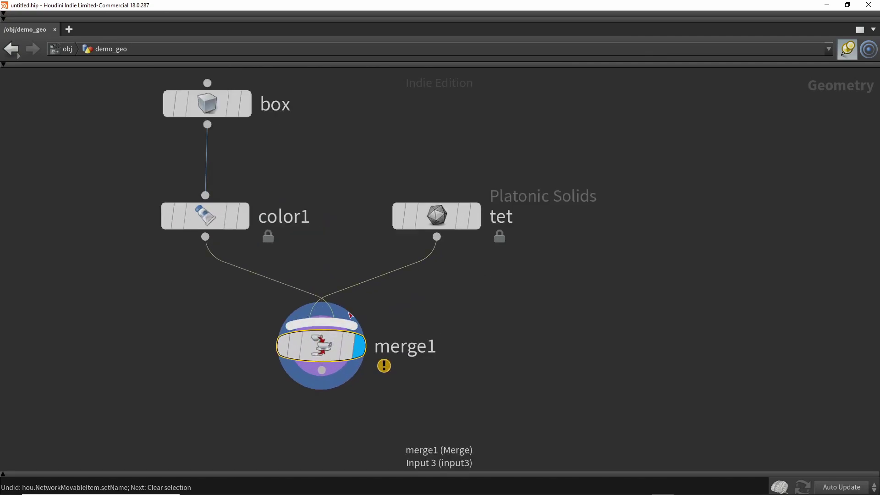
key("ctrl+b")
key("h")
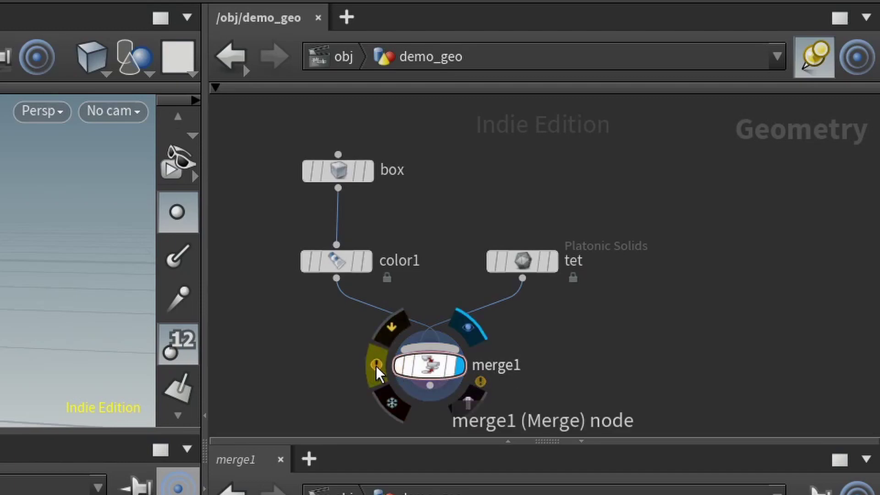
left_click(376, 365)
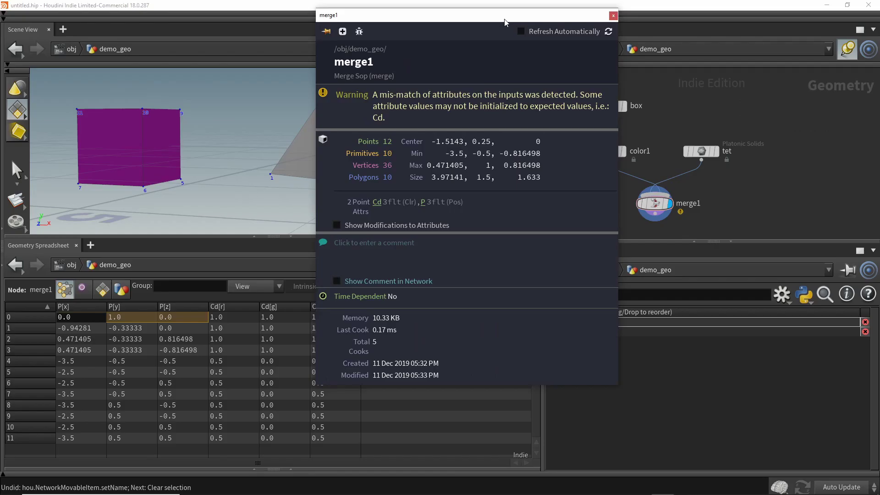
left_click_drag(130, 35, 0, 125)
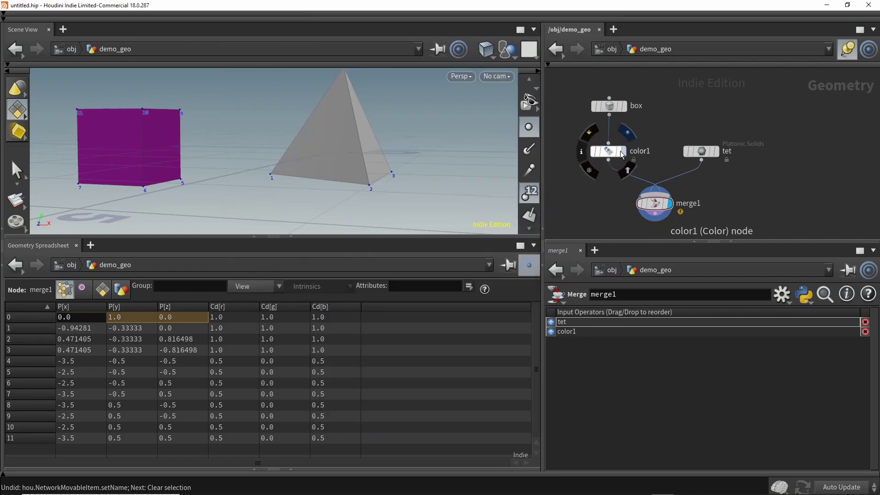
left_click(608, 152)
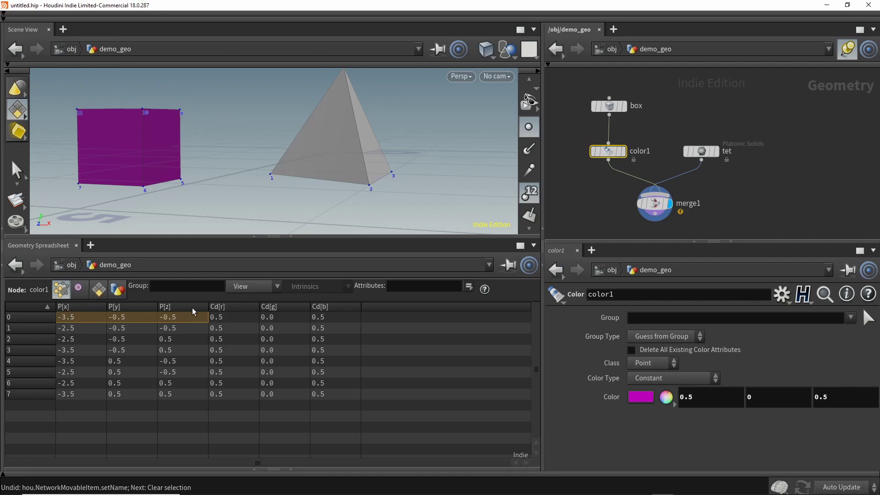
left_click(706, 152)
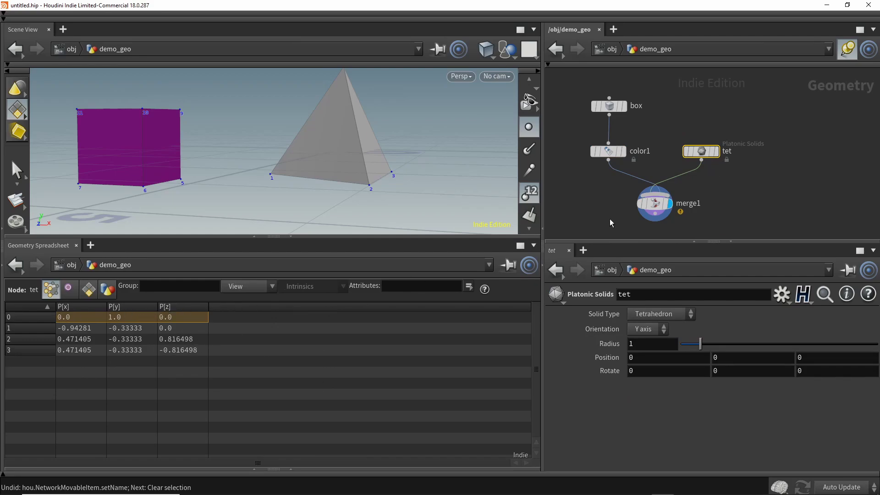
left_click(654, 203)
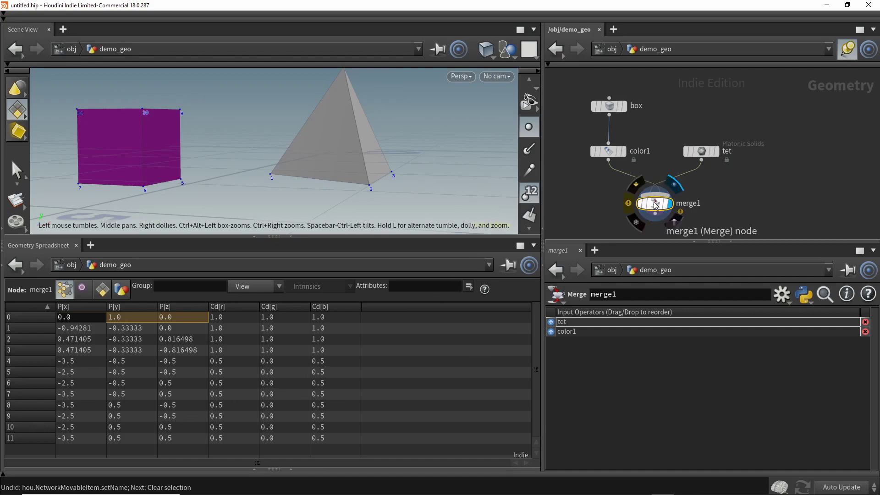
Step: Put color1 back ahead of tet in merge1, review its info, and move tet beside box
left_click_drag(553, 336, 553, 320)
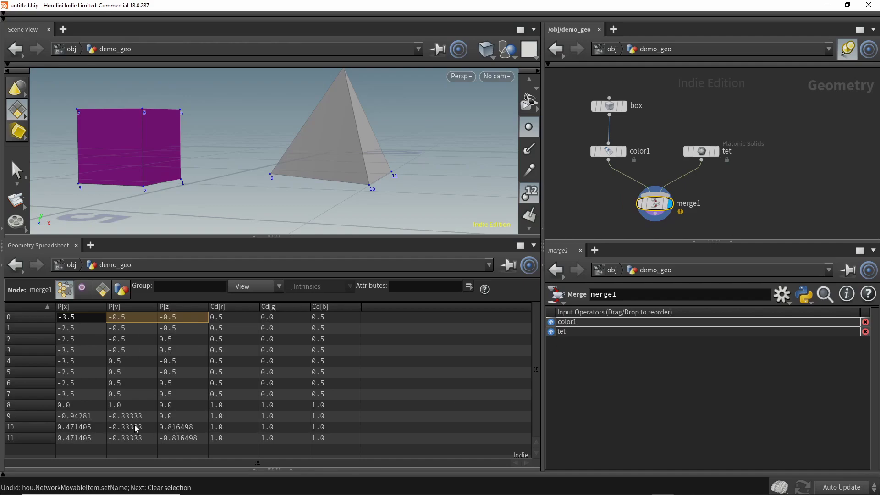
left_click(37, 419)
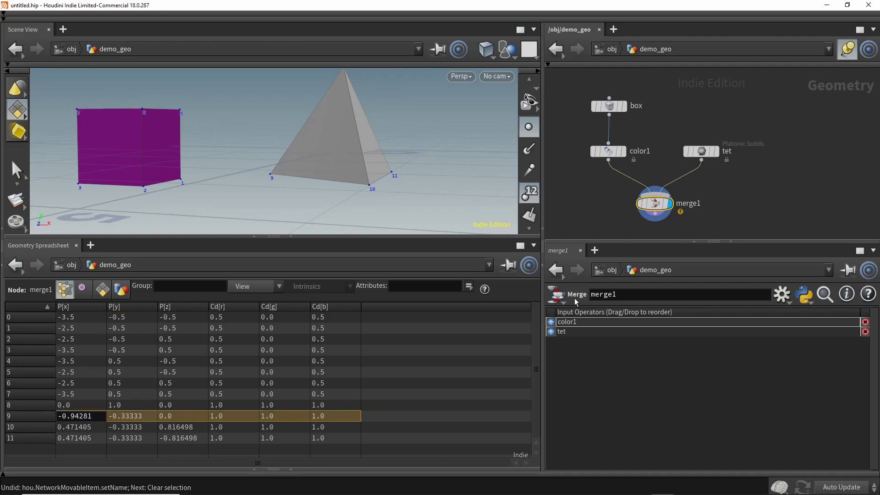
middle_click(655, 203)
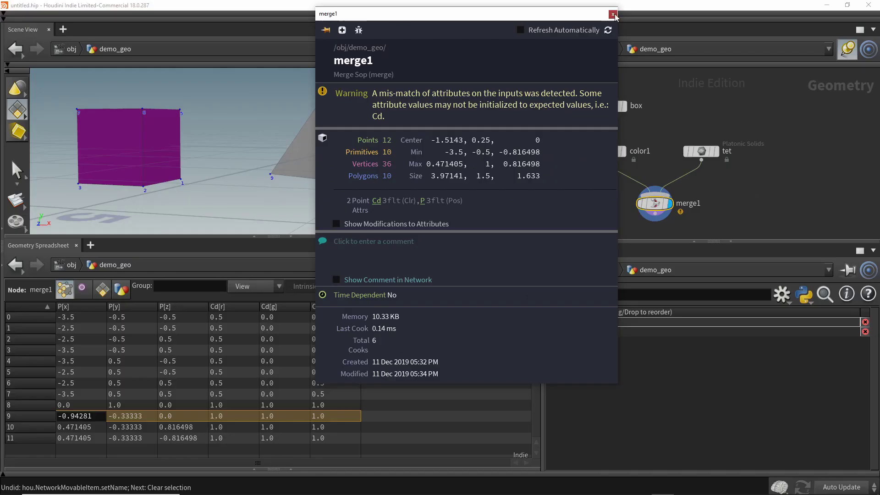
left_click(612, 14)
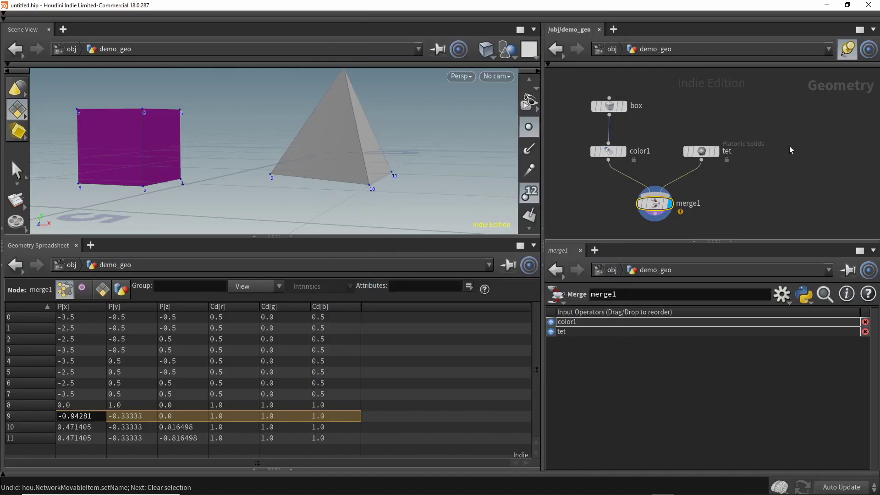
left_click_drag(324, 145, 324, 171)
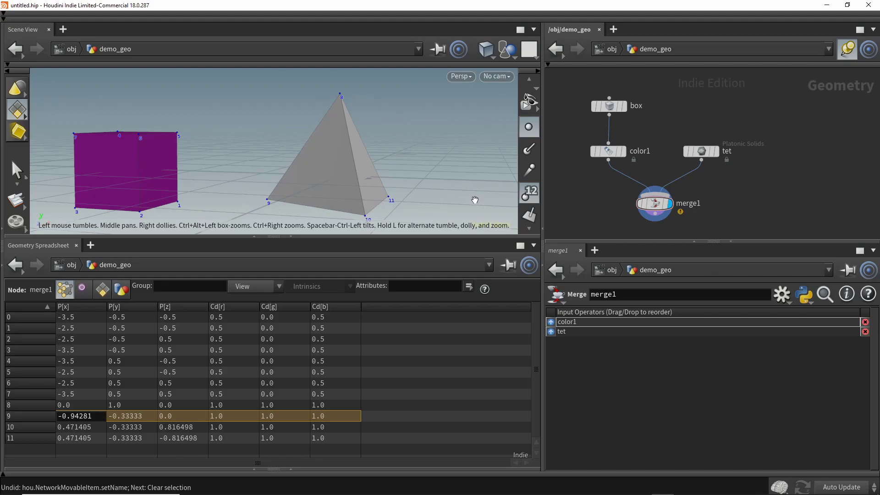
left_click_drag(696, 151, 700, 106)
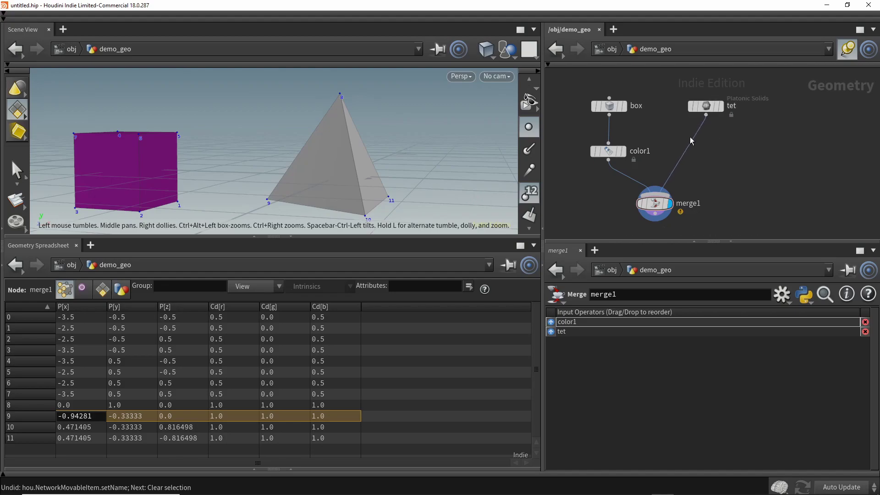
Step: Insert a color2 Color node on the tet wire and set its colour to yellow
key("Tab")
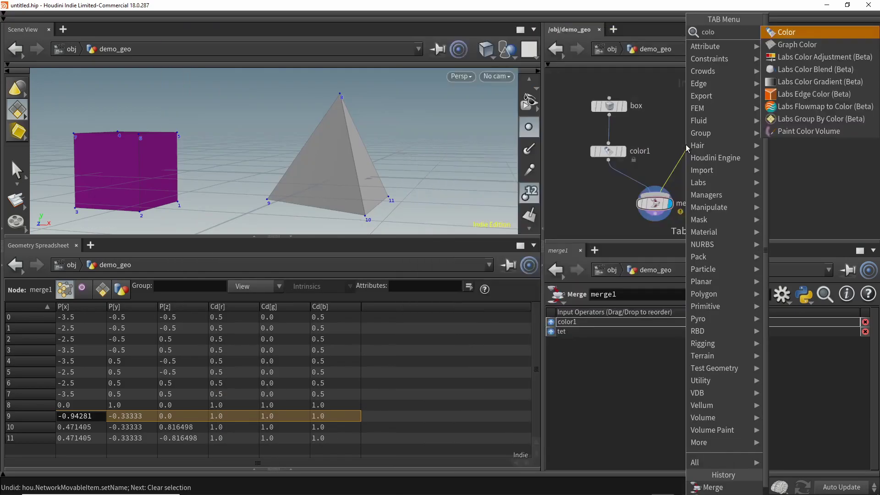
left_click(785, 31)
left_click(686, 144)
left_click(703, 153)
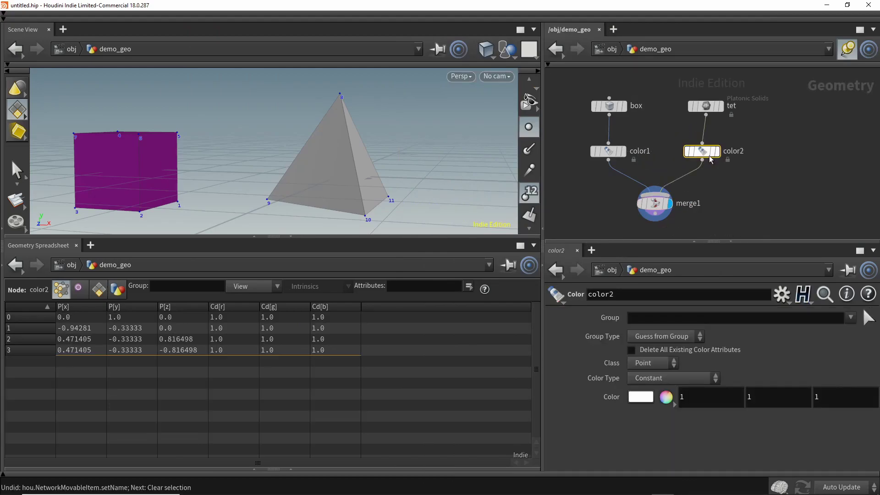
left_click(640, 397)
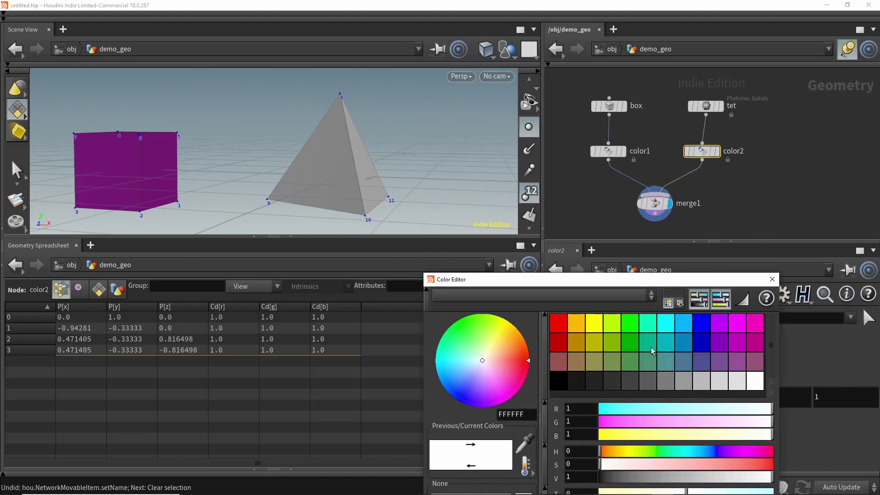
left_click(595, 323)
left_click(772, 279)
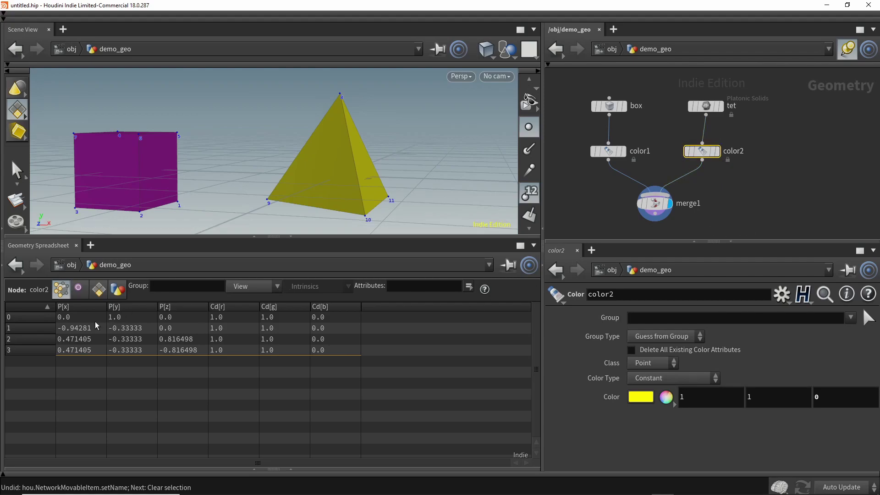
Step: Compare color1 with merge1's points 8–11 at Cd 1, 1, 0, then raise the box node
left_click(608, 151)
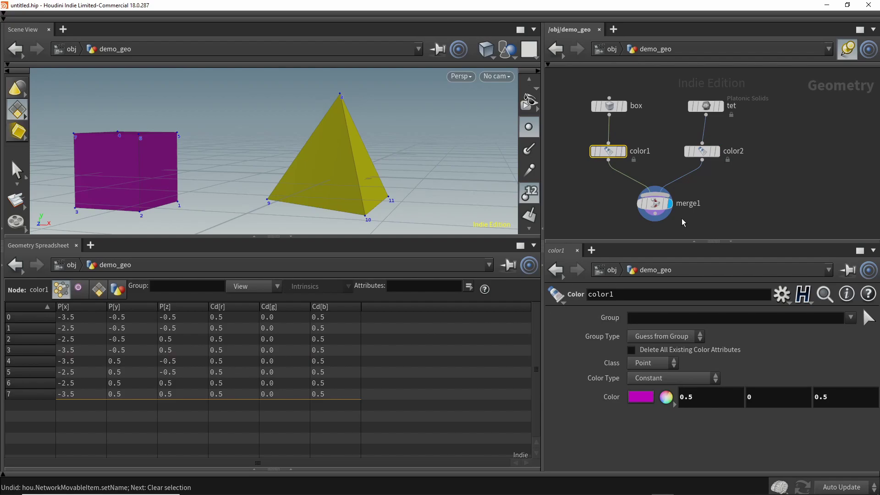
left_click(655, 203)
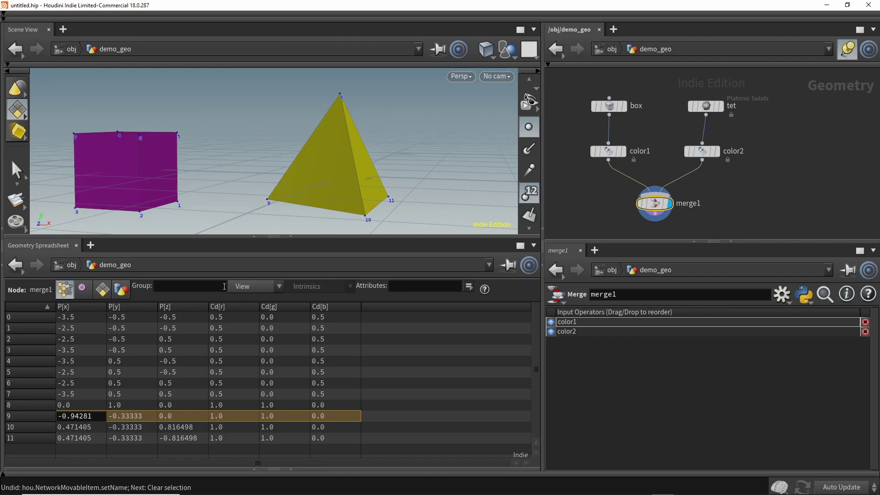
left_click(271, 289)
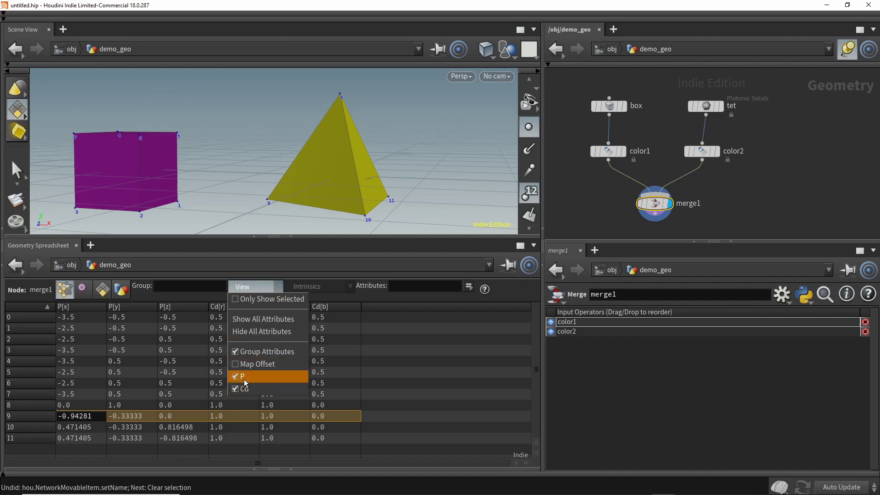
left_click(386, 348)
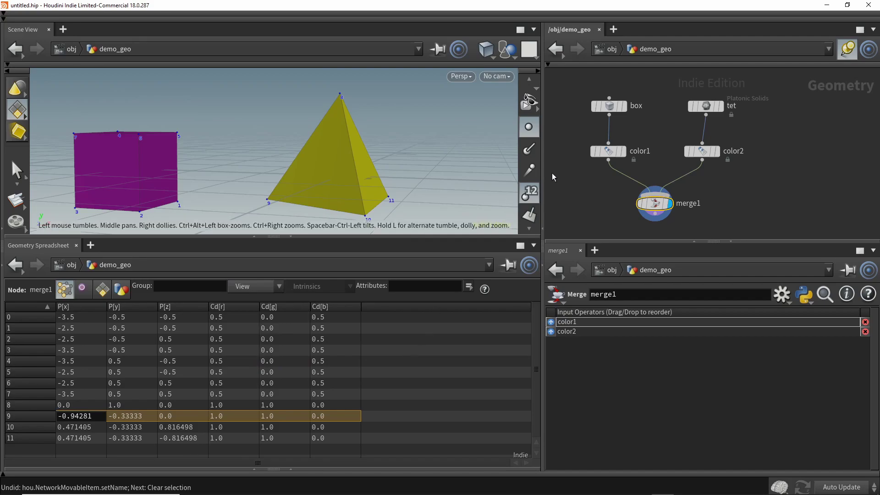
mouse_move(615, 107)
left_mouse_down()
mouse_move(618, 85)
mouse_move(612, 94)
left_mouse_up()
Step: Insert a Normal node on the box→color1 wire with Add Normals set to Points
left_click(609, 140)
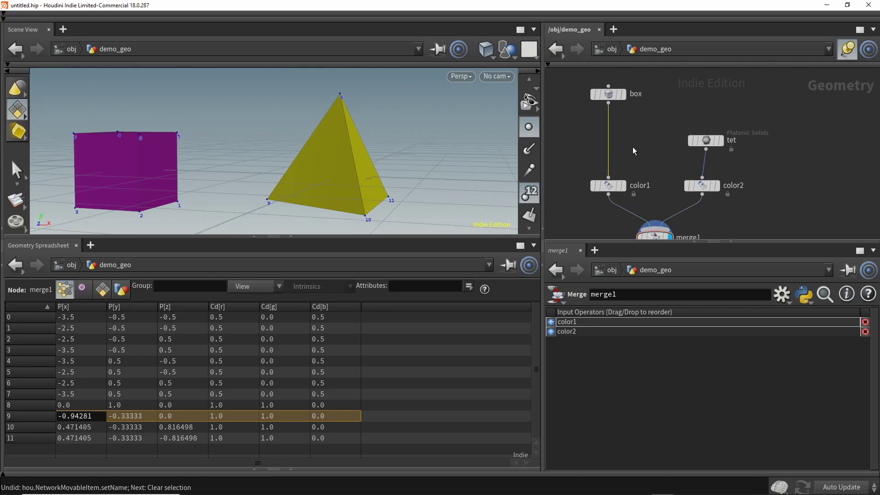
key("Tab")
type("norm")
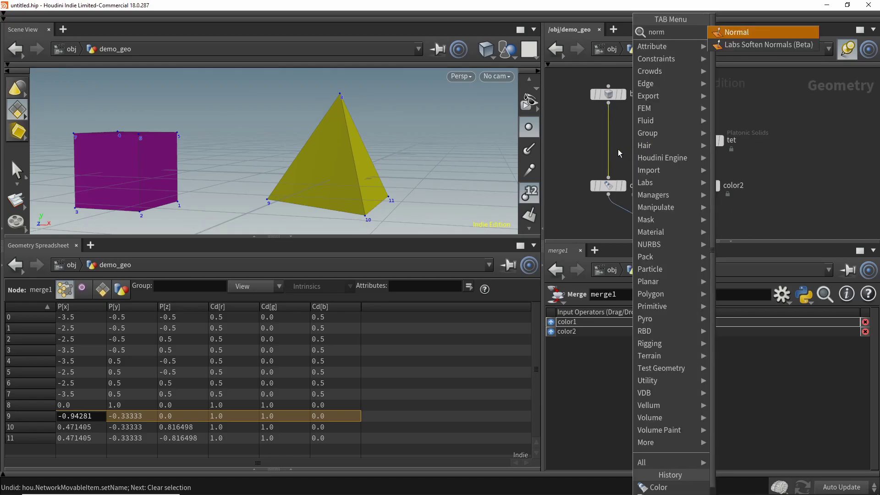
left_click(733, 33)
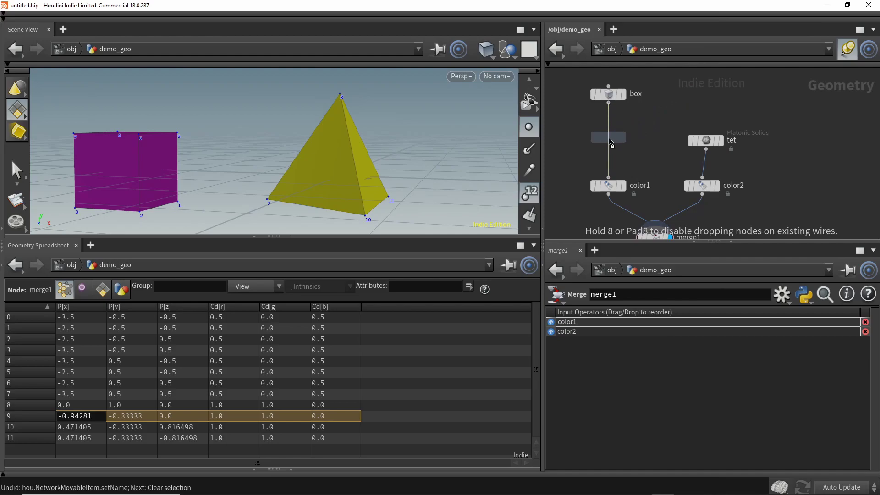
left_click(609, 137)
left_click(656, 385)
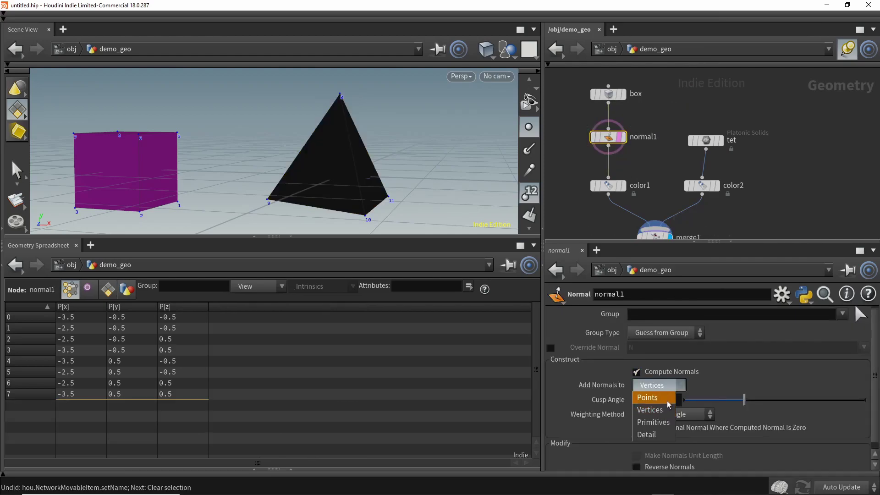
left_click(669, 398)
left_click(622, 136)
key("h")
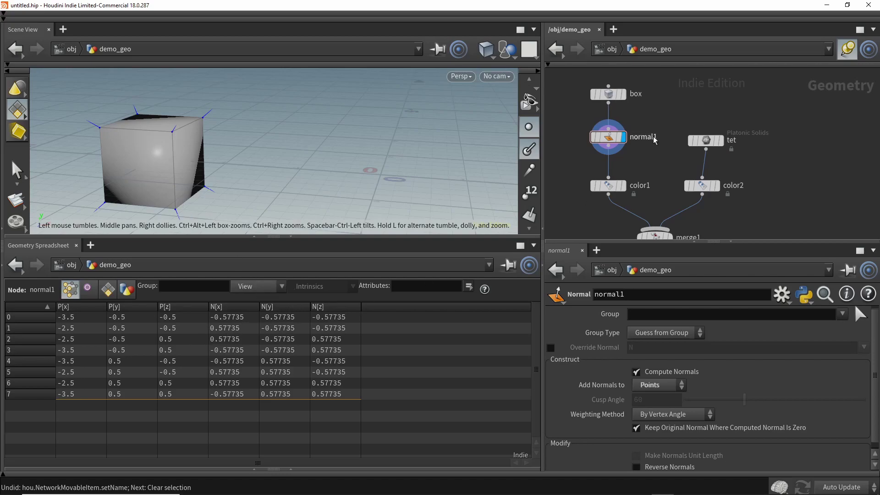
Step: Compare box, normal1 and color1 points showing N values of ±0.57735, and display color1
left_click(610, 95)
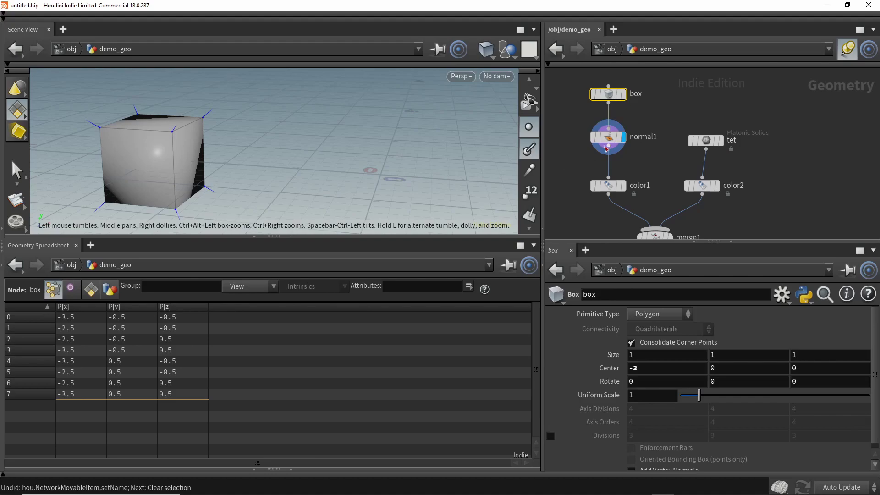
left_click(611, 137)
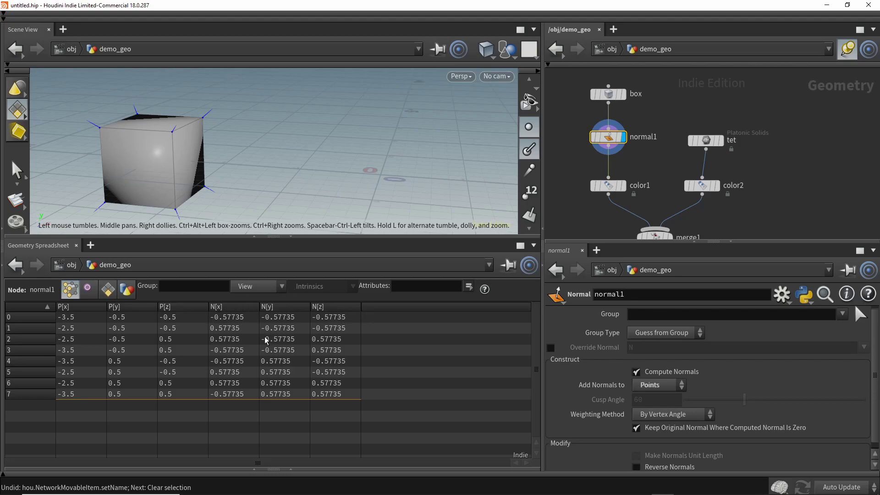
left_click(628, 193)
left_click(628, 190)
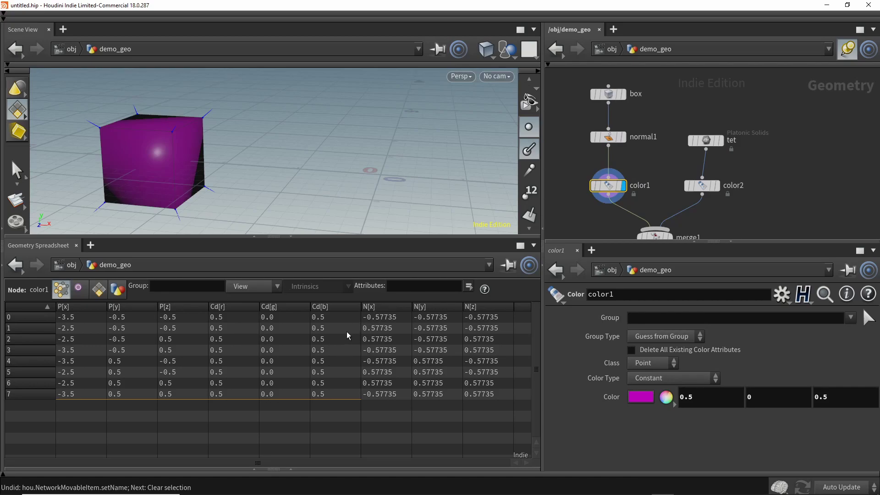
middle_click_drag(681, 231, 678, 201)
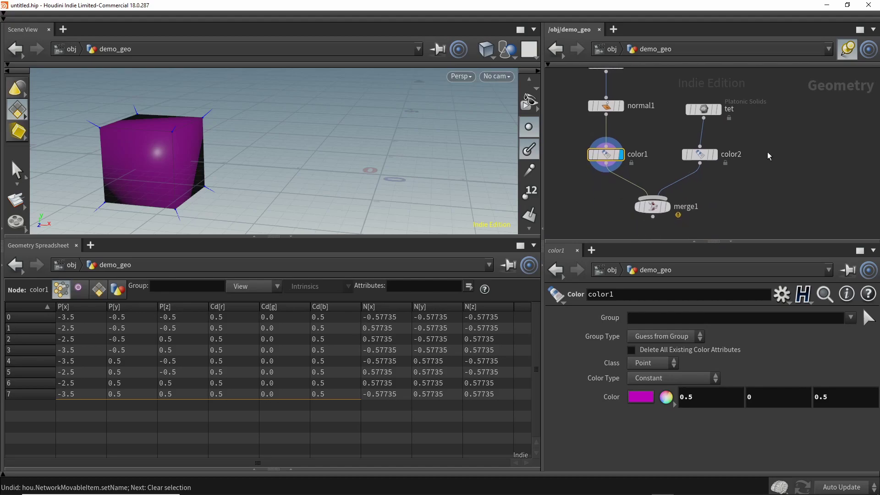
left_click(668, 206)
left_click(652, 206)
left_click(793, 194)
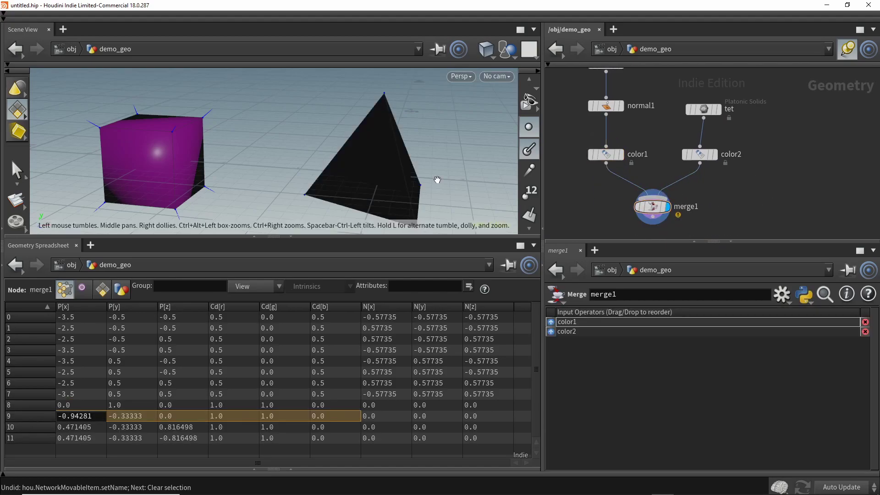
left_click_drag(430, 173, 411, 164)
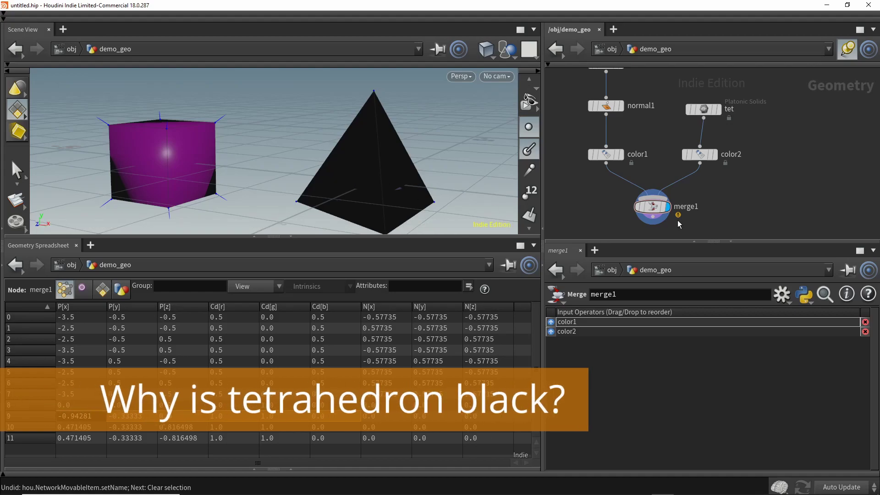
left_click(652, 206)
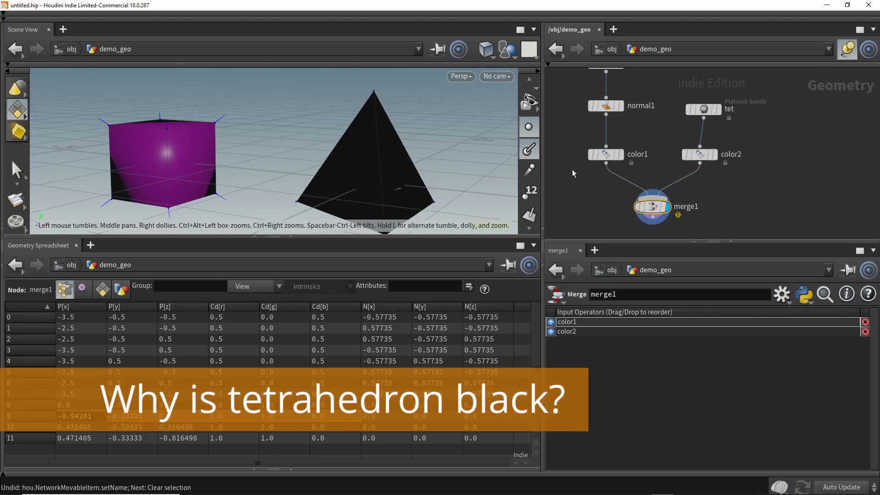
left_click(699, 155)
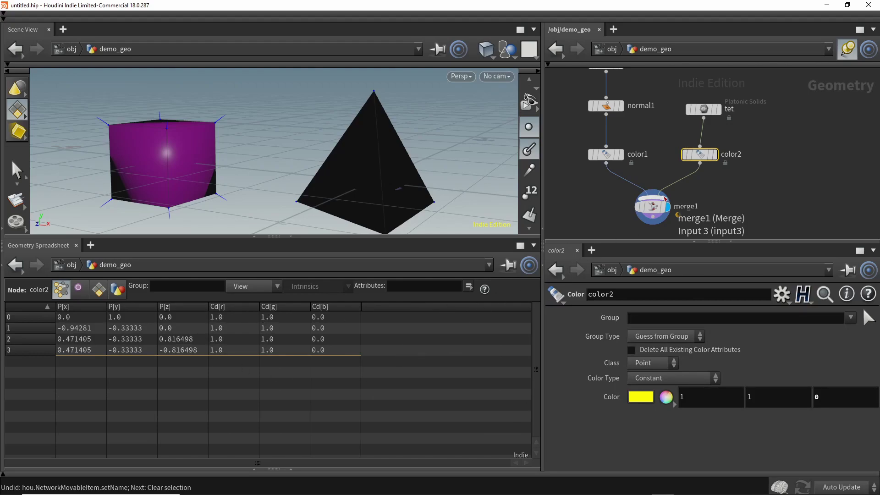
left_click(650, 206)
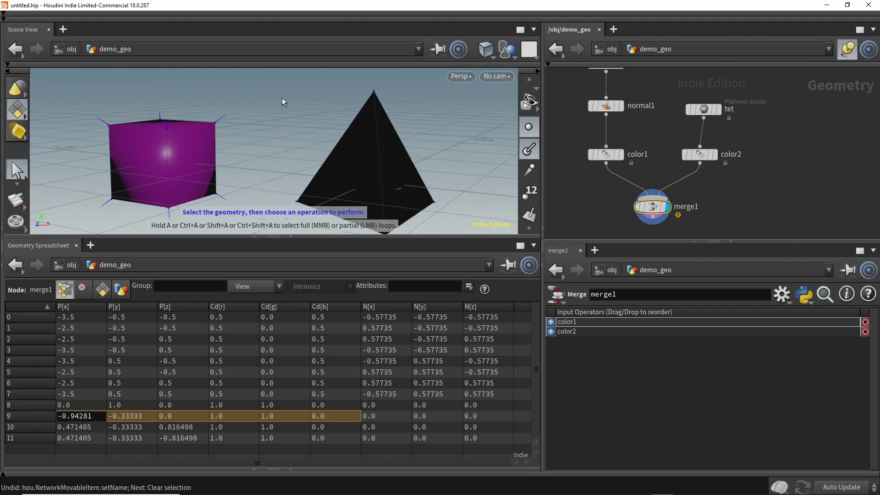
key("2")
left_click_drag(281, 83, 465, 237)
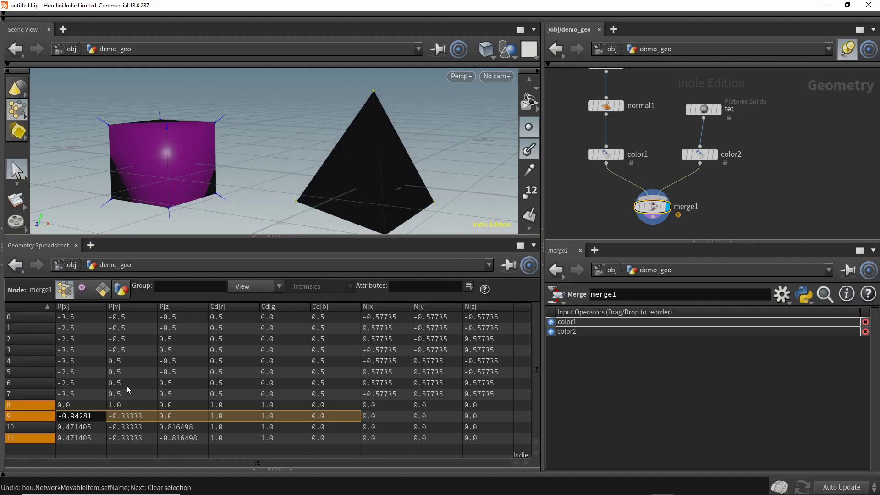
left_click_drag(412, 151, 463, 157, "alt")
left_click_drag(267, 85, 451, 206, "alt")
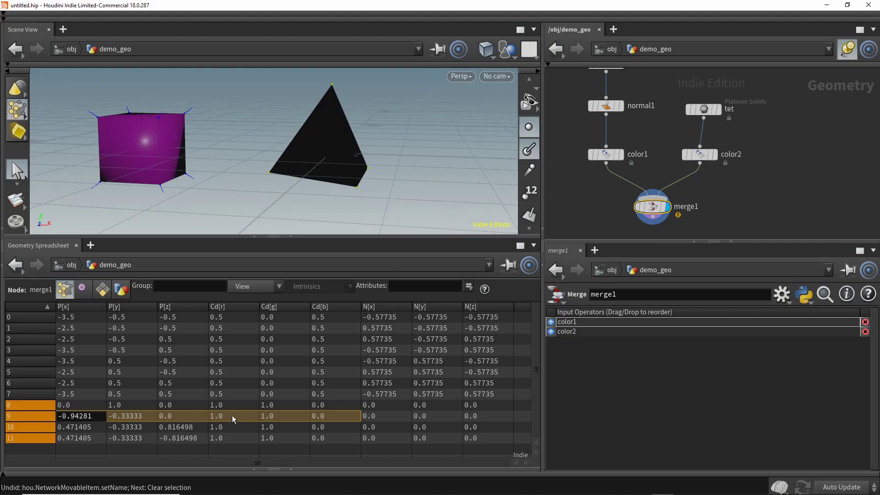
key("Escape")
mouse_move(409, 160)
left_mouse_down()
mouse_move(413, 174)
mouse_move(290, 193)
mouse_move(210, 176)
mouse_move(389, 175)
mouse_move(424, 186)
mouse_move(386, 191)
mouse_move(403, 177)
left_mouse_up()
scroll(669, 207, "down", 1)
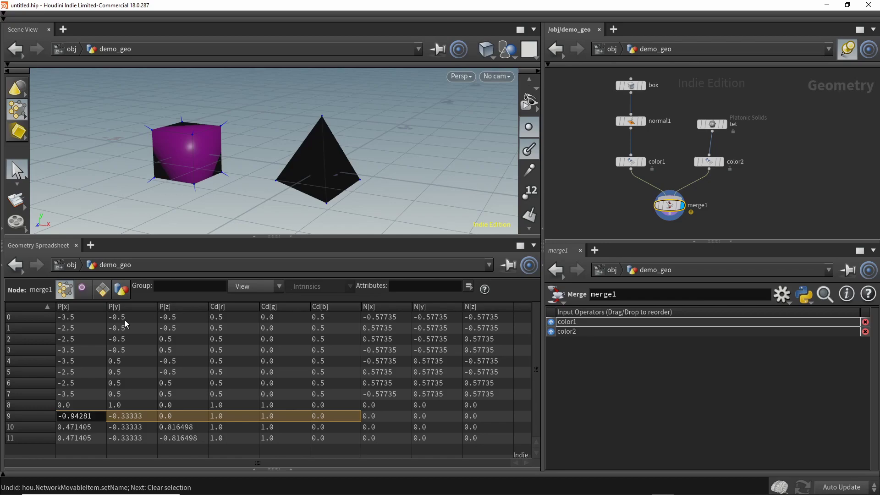
Step: Turn off the point normal lines and hide the Cd and N spreadsheet columns
left_click(528, 149)
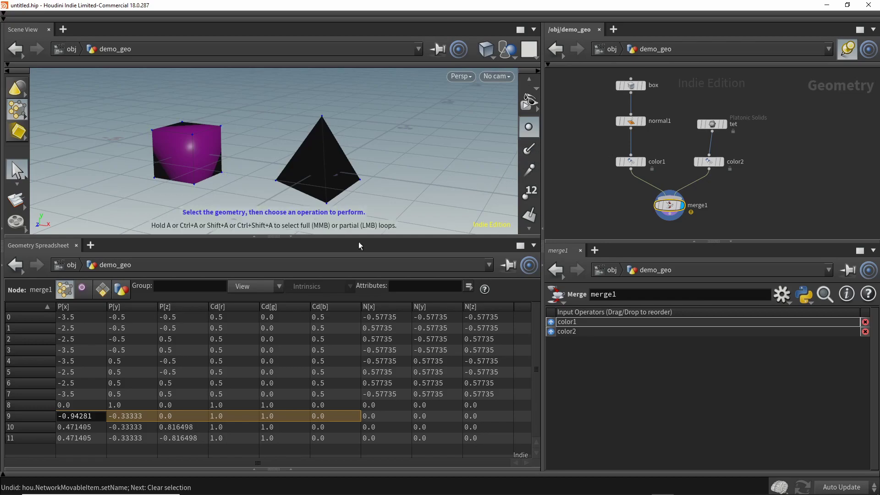
left_click(275, 287)
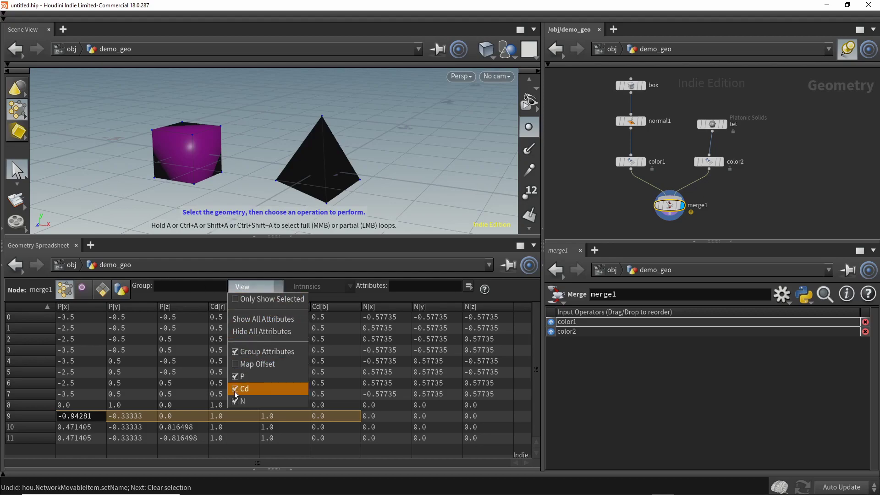
left_click(236, 392)
left_click(276, 286)
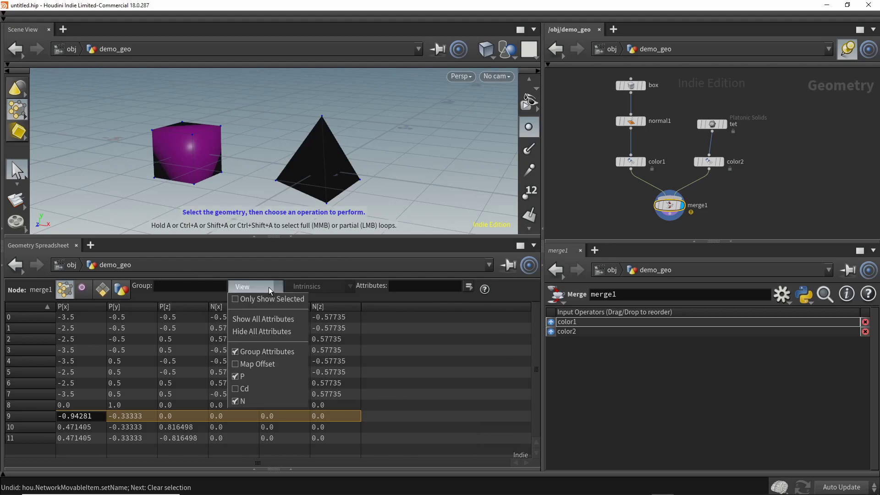
left_click(239, 396)
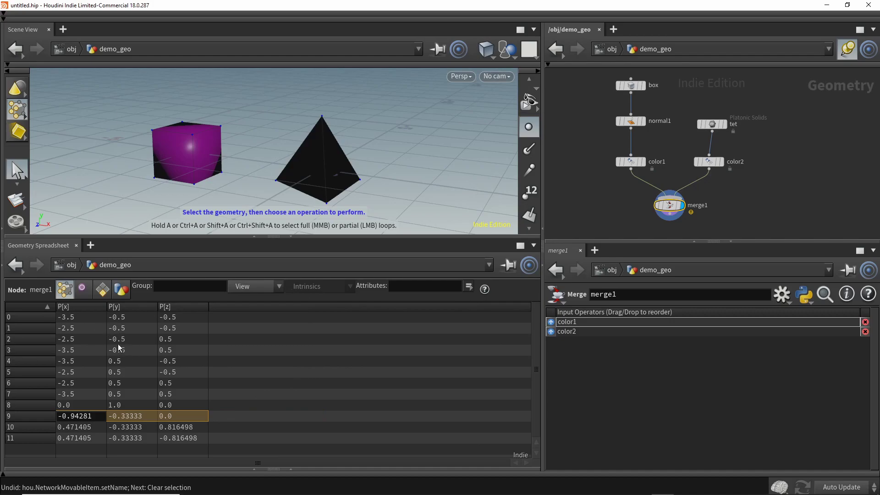
Step: Select the tetrahedron's points and enable Only Show Selected in the spreadsheet
left_click(274, 287)
left_click_drag(298, 100, 340, 125)
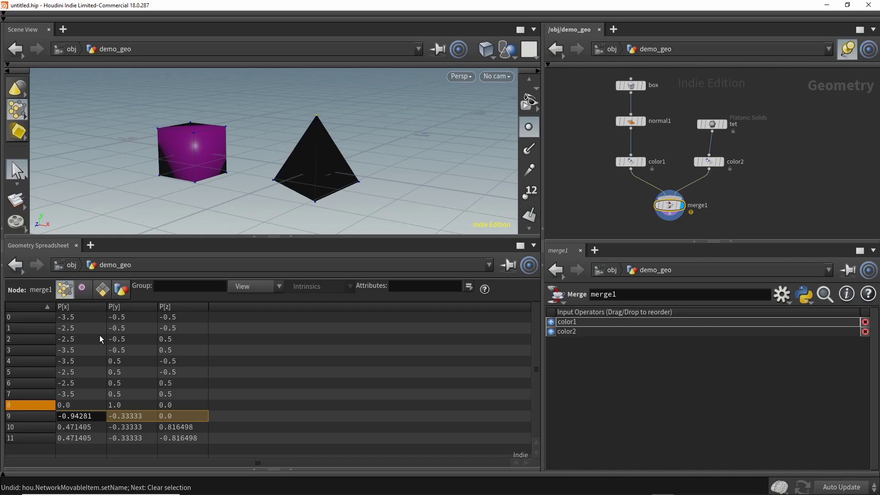
left_click(267, 287)
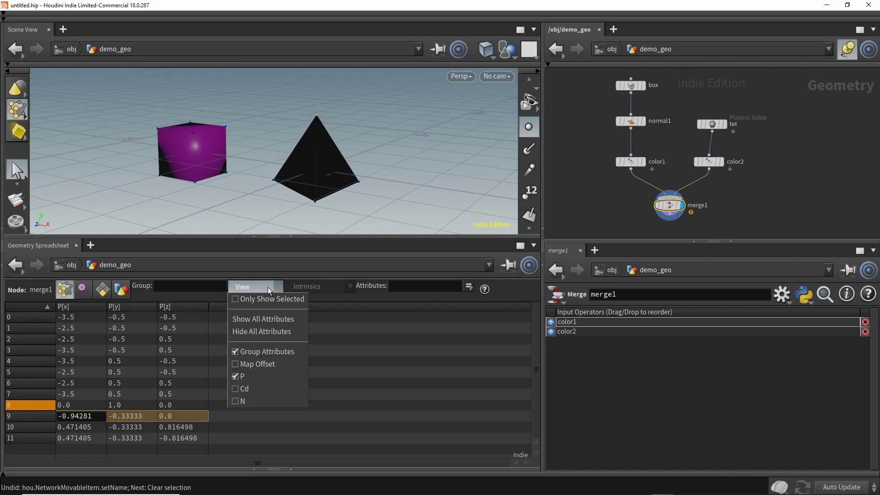
left_click(239, 299)
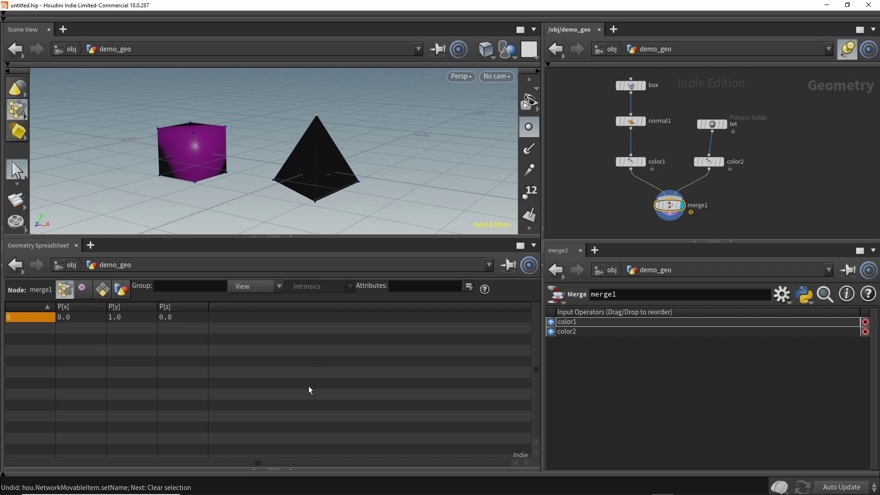
left_click(430, 147)
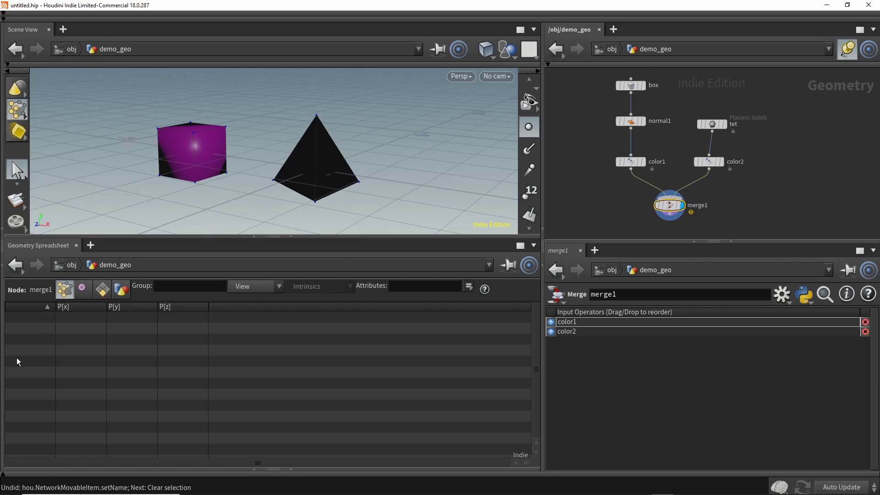
left_click_drag(237, 174, 237, 149, "alt")
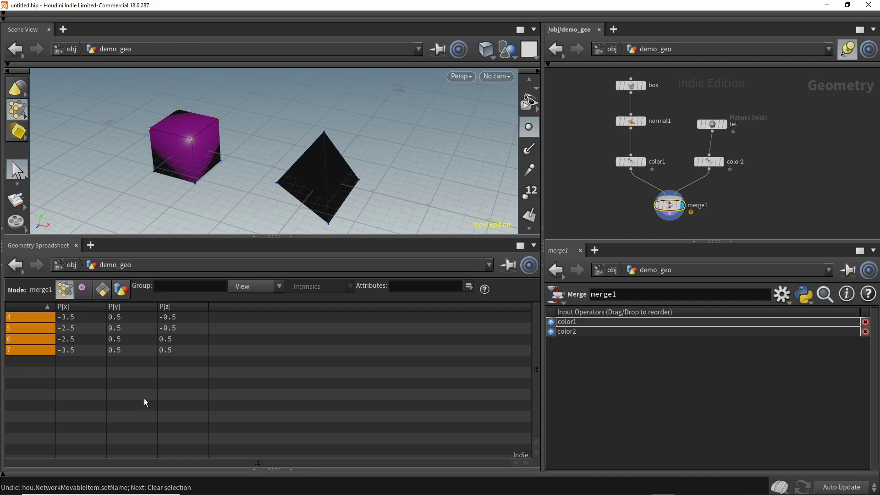
left_click(257, 116)
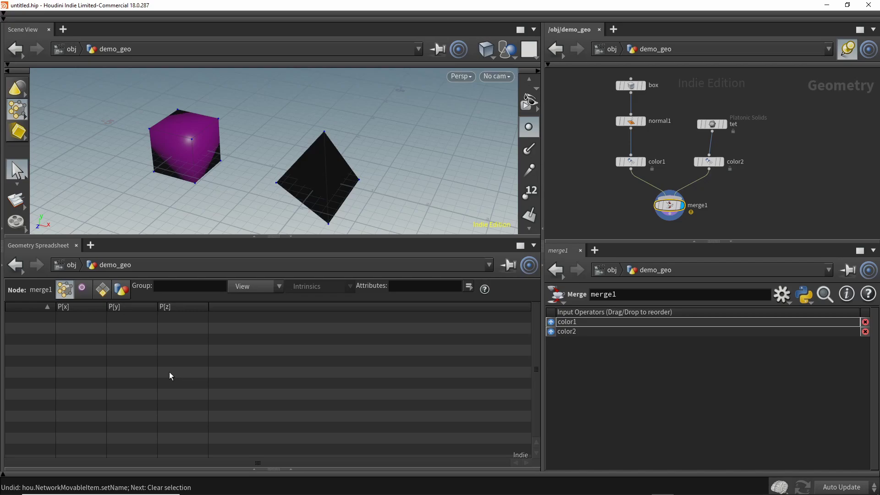
left_click(274, 287)
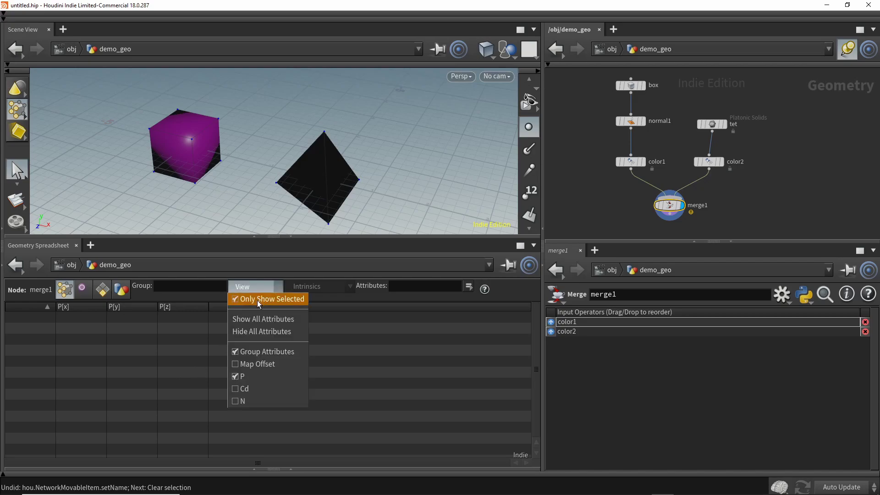
left_click(243, 217)
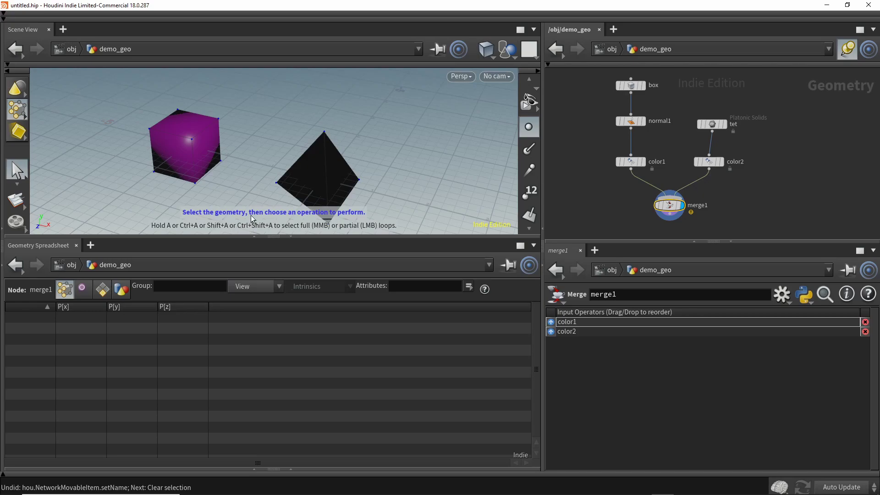
Step: Bring back the N columns and turn on Show All Attributes for points 8–11
left_click_drag(249, 191, 381, 221)
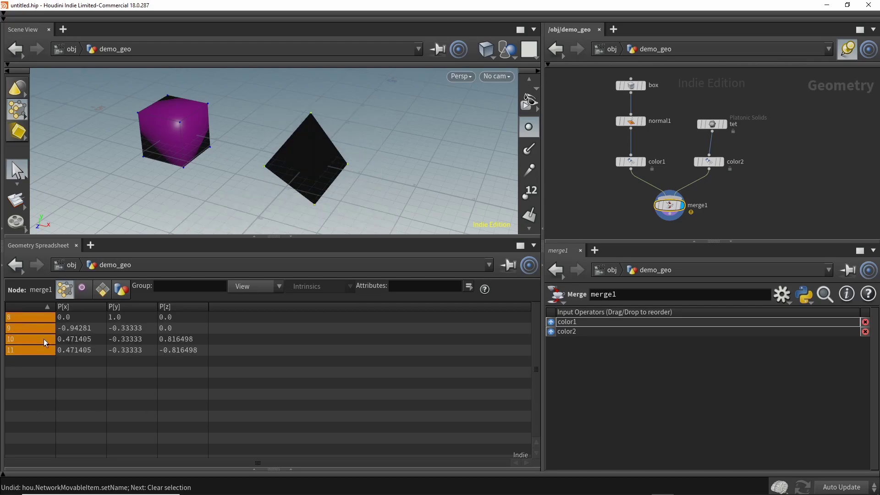
left_click(267, 285)
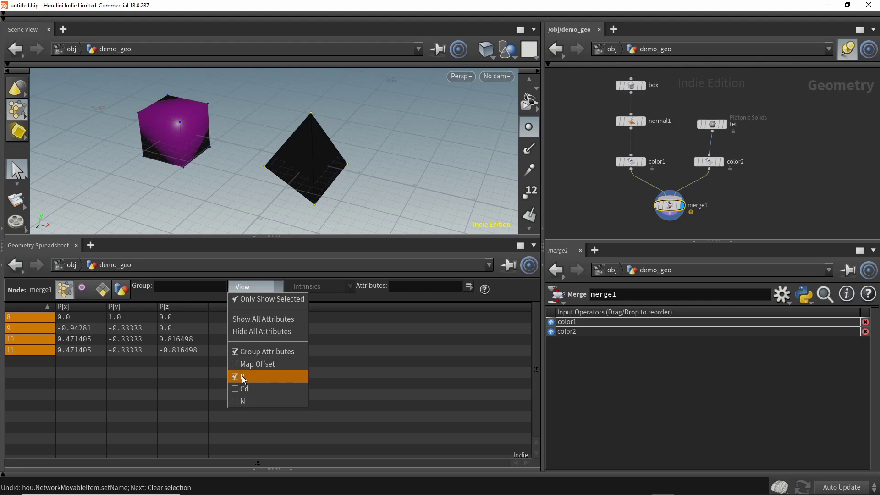
left_click(234, 400)
left_click(264, 286)
left_click(232, 318)
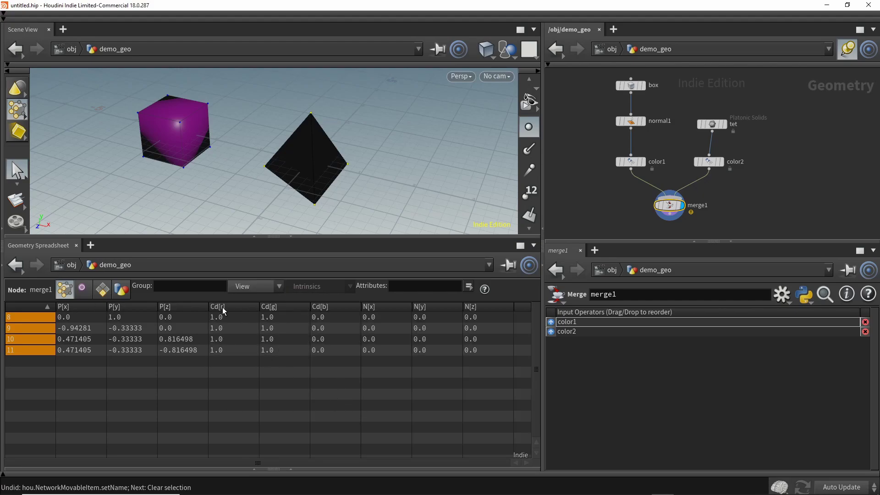
scroll(611, 197, "down", 1)
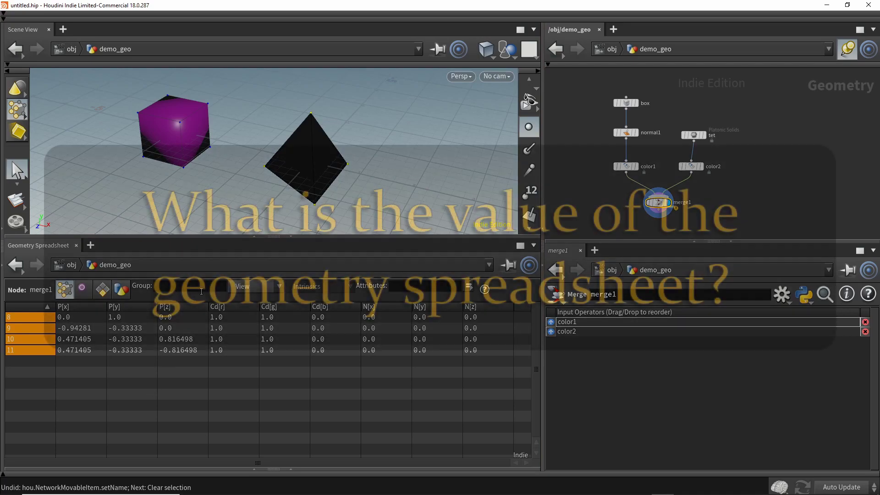
Step: Uncheck Only Show Selected to list all twelve points, checking point 7's Cd[g] value
left_click(265, 286)
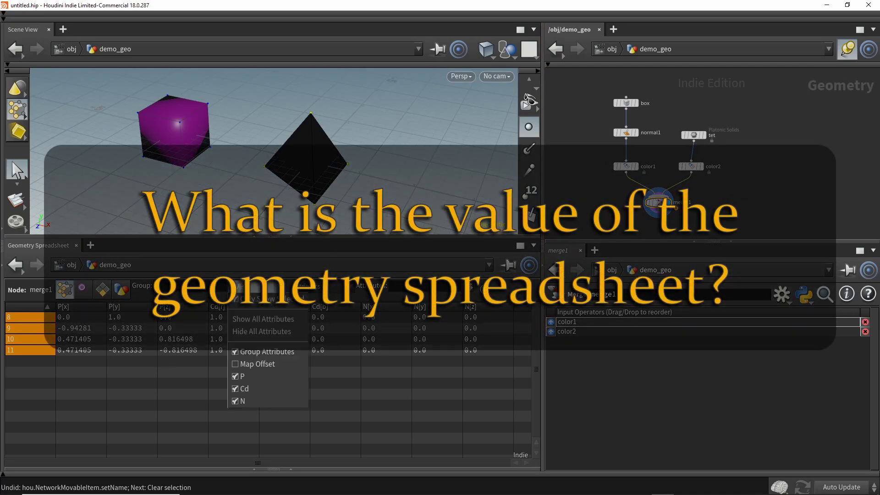
left_click(262, 313)
left_click(299, 394)
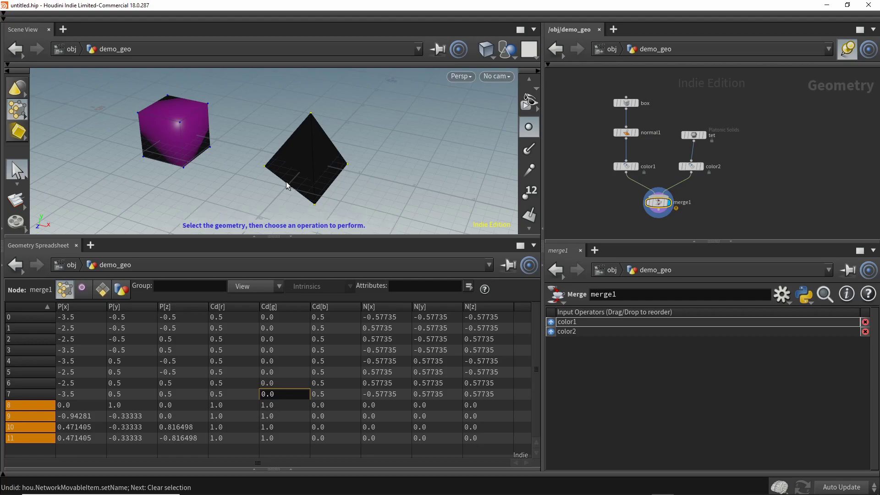
left_click(626, 103)
left_click(626, 132)
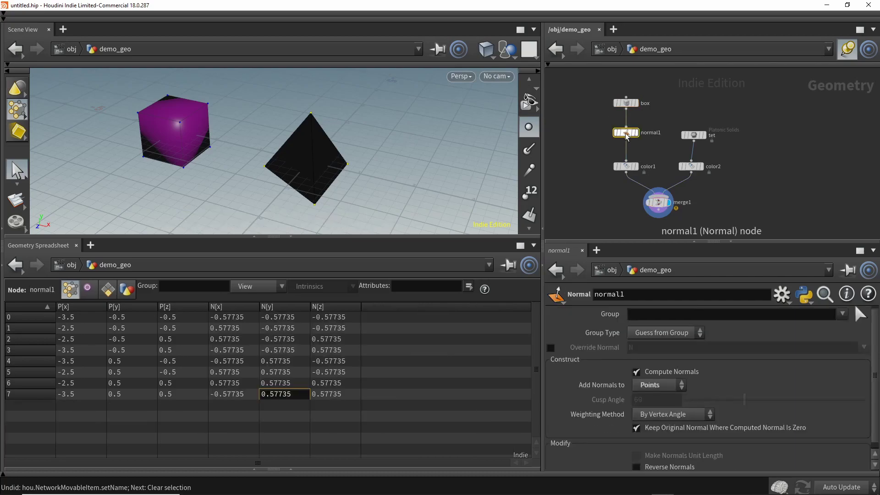
left_click(626, 166)
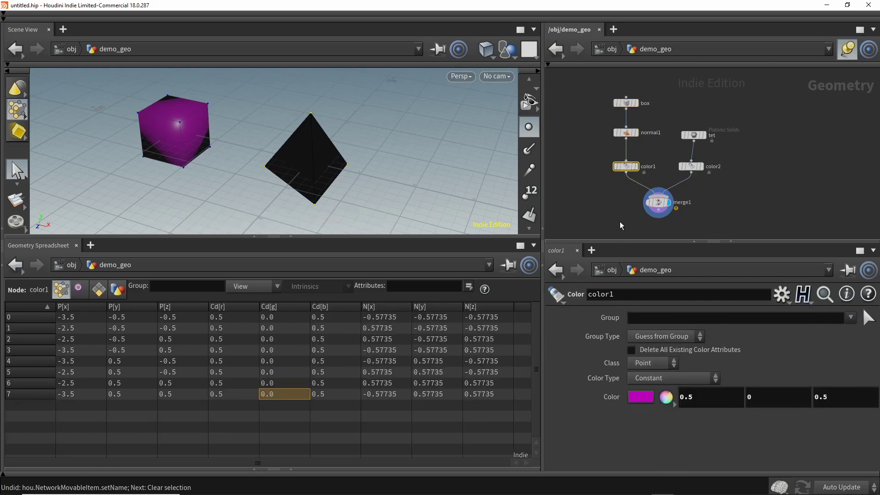
left_click(666, 205)
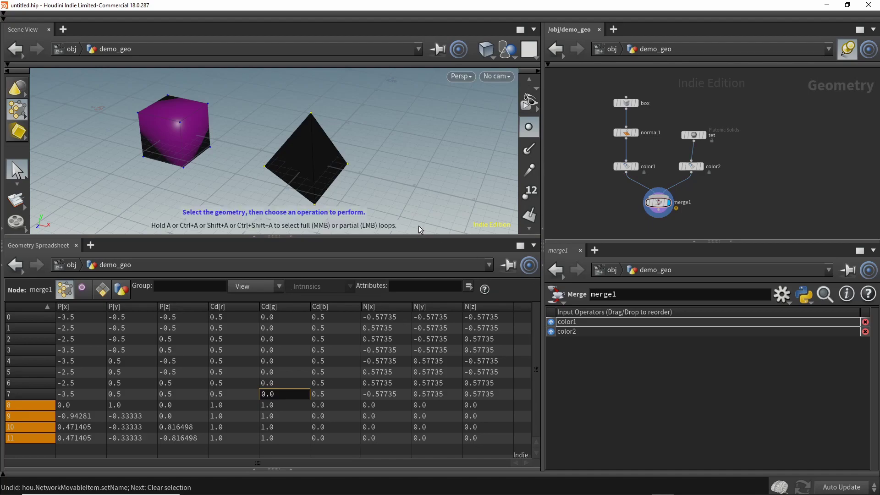
left_click_drag(397, 211, 306, 146, "alt")
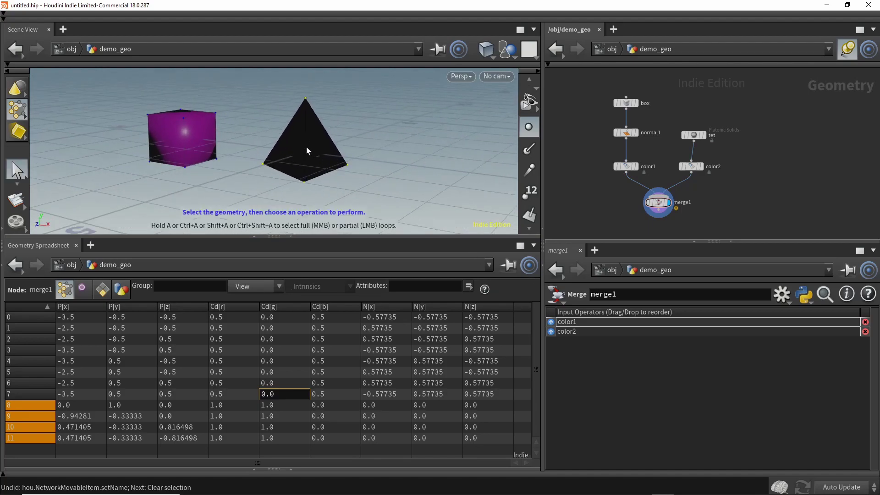
left_click(704, 170)
left_click(671, 202)
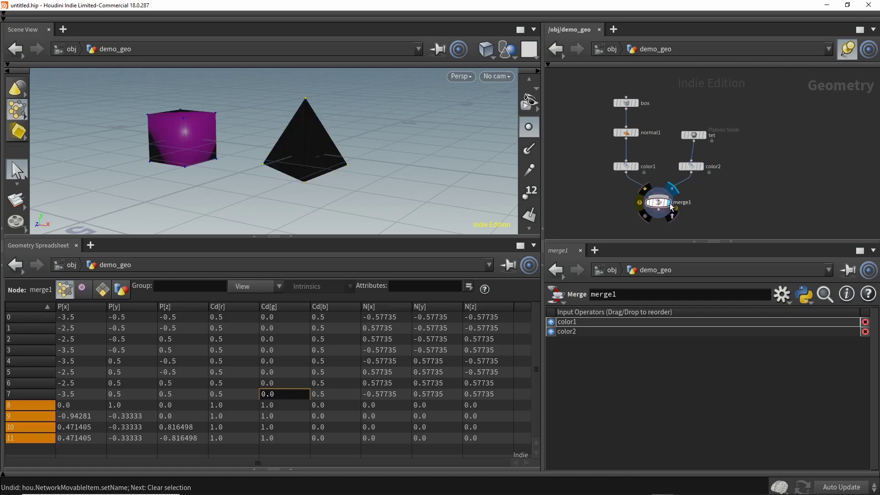
left_click_drag(385, 193, 403, 198, "alt")
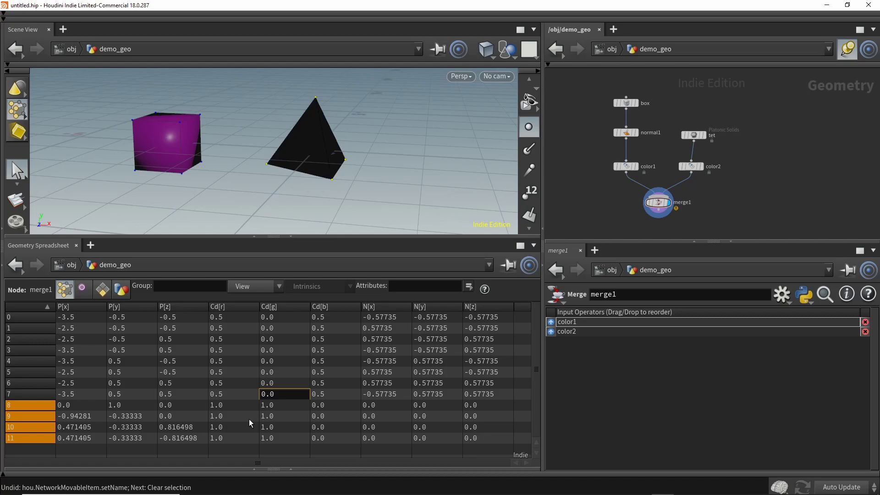
Step: Inspect the plain grey box and its computed normals in the viewport and spreadsheet
left_click(627, 103)
left_click(637, 105)
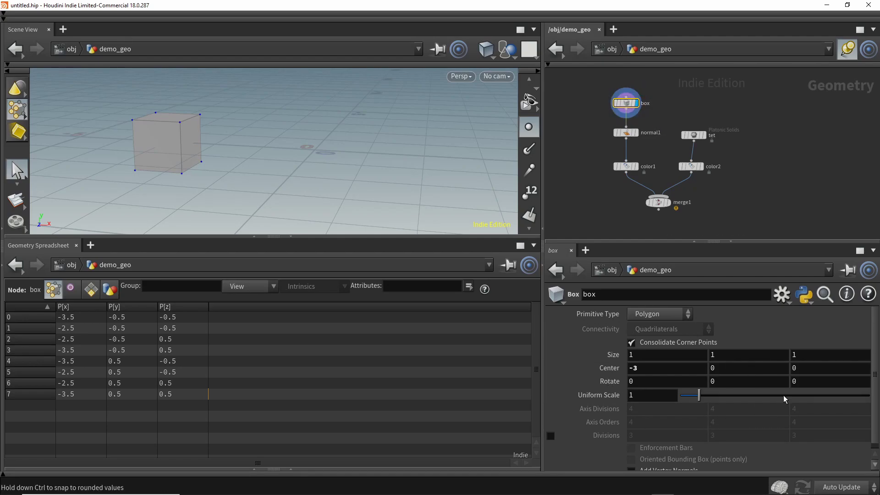
left_click(632, 136)
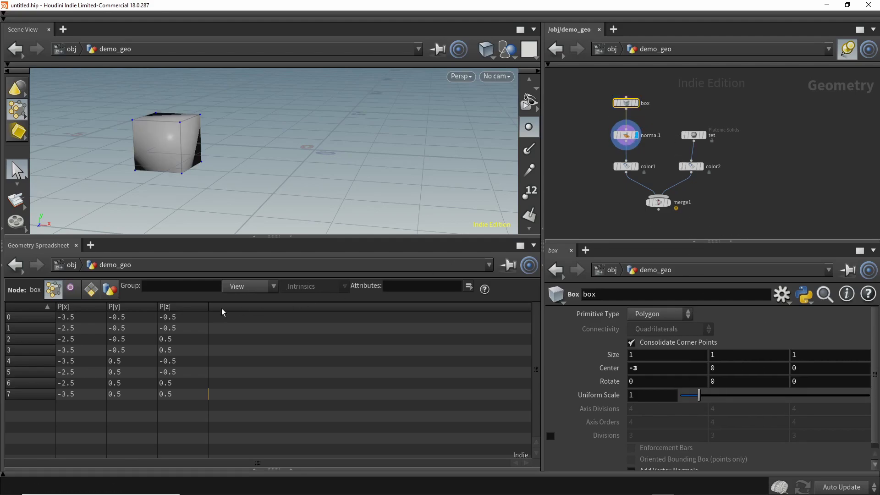
left_click(254, 287)
Step: Step through normal1 and the purple color1 cube to merge1's twelve combined points
left_click(365, 356)
left_click(625, 134)
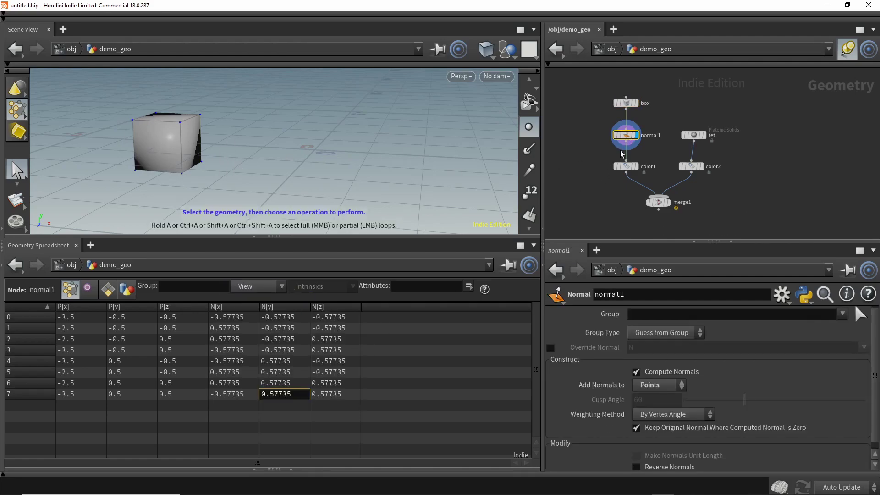
left_click(634, 169)
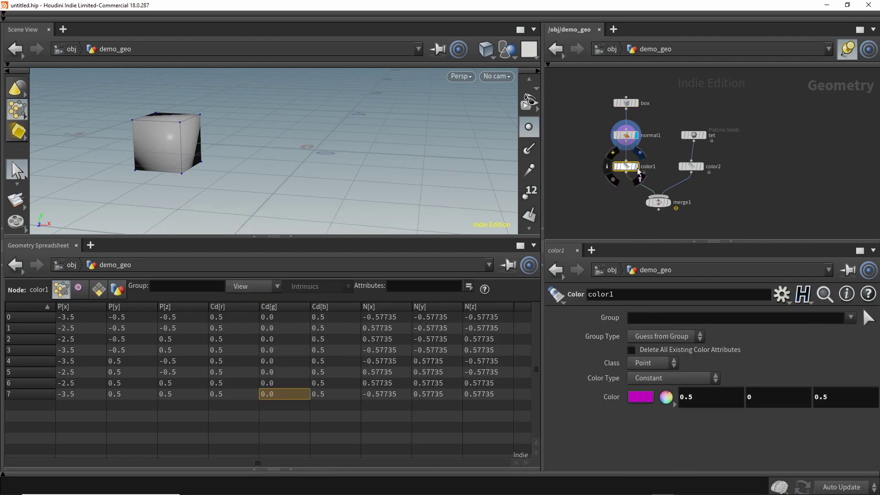
left_click(639, 153)
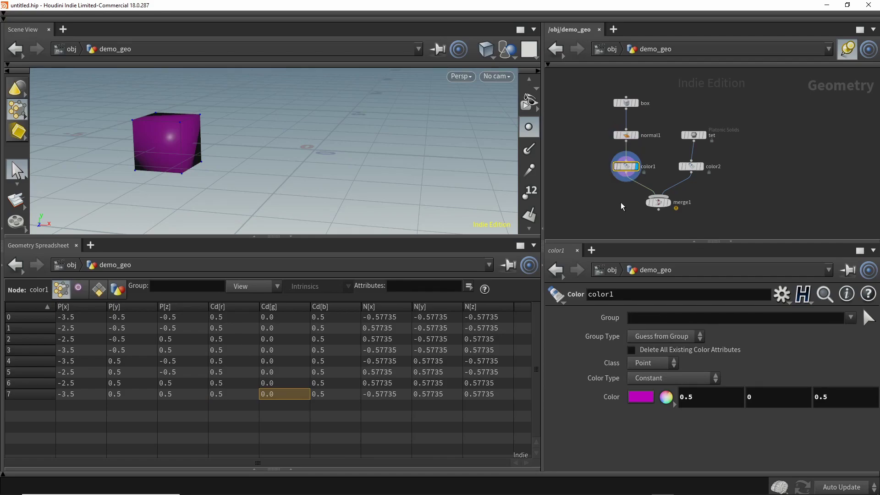
left_click(659, 202)
left_click(669, 204)
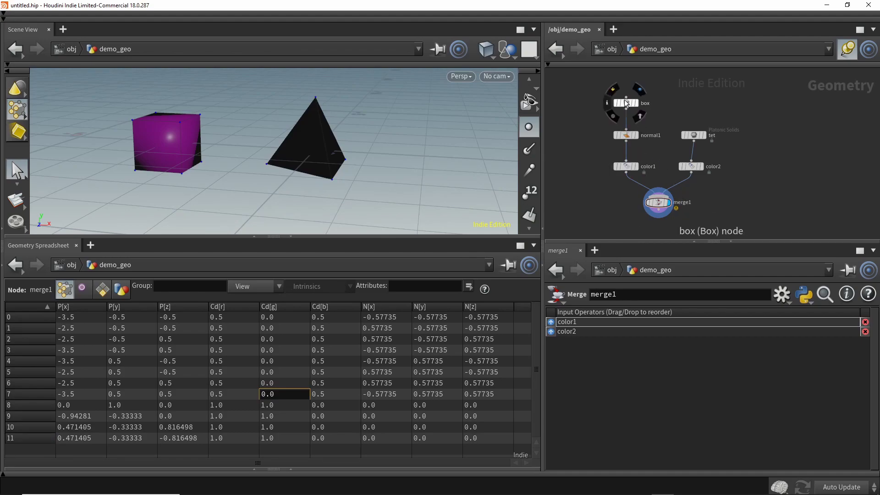
Step: Add a Transform node after merge1 and set its Scale X to 0.7
scroll(626, 104, "down", 3)
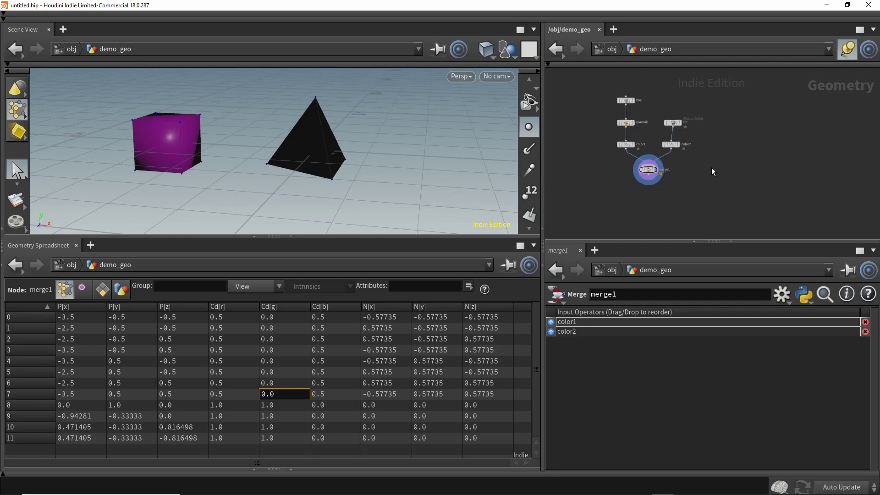
scroll(722, 172, "down", 2)
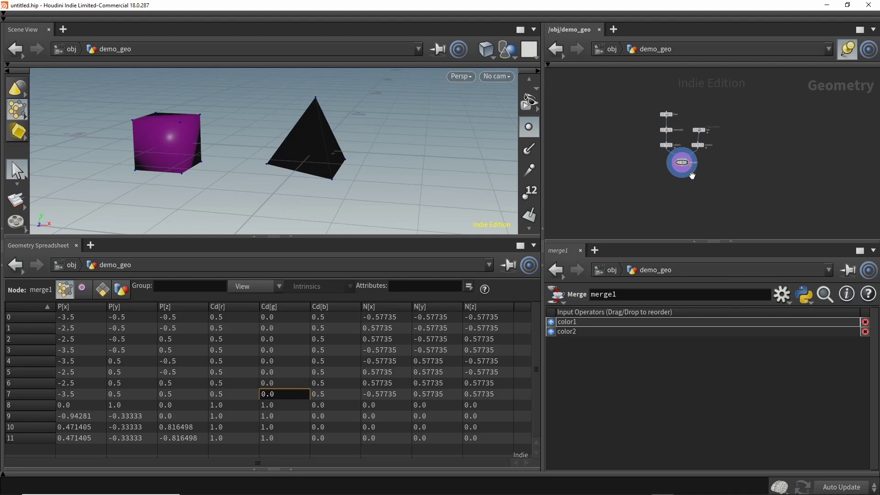
scroll(691, 176, "up", 4)
left_click_drag(667, 159, 667, 188)
type("trans")
key("Return")
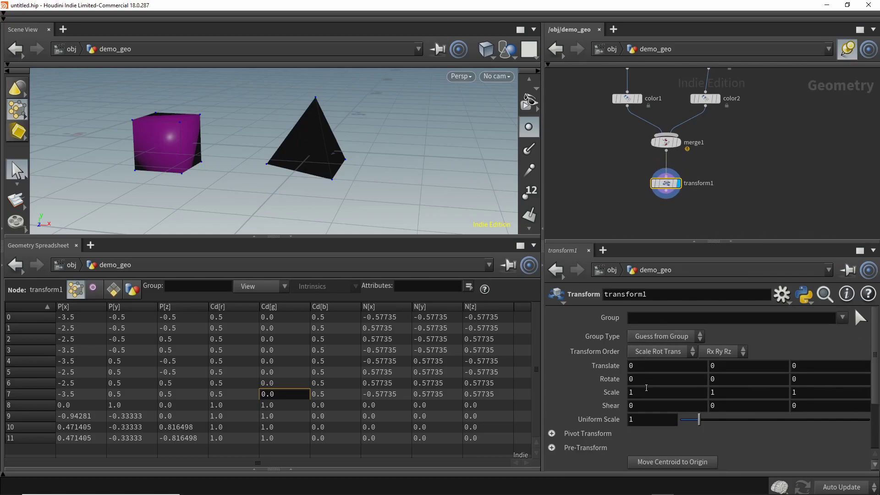
middle_click_drag(646, 387, 609, 392)
middle_click_drag(763, 154, 761, 172)
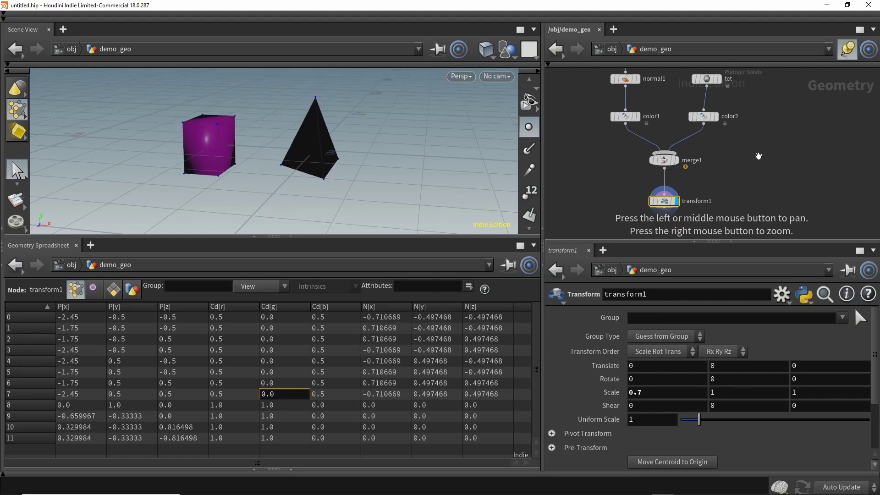
Step: Compare normal1 with color1, ending on color1's eight points with Cd 0.5, 0, 0.5
left_click(628, 119)
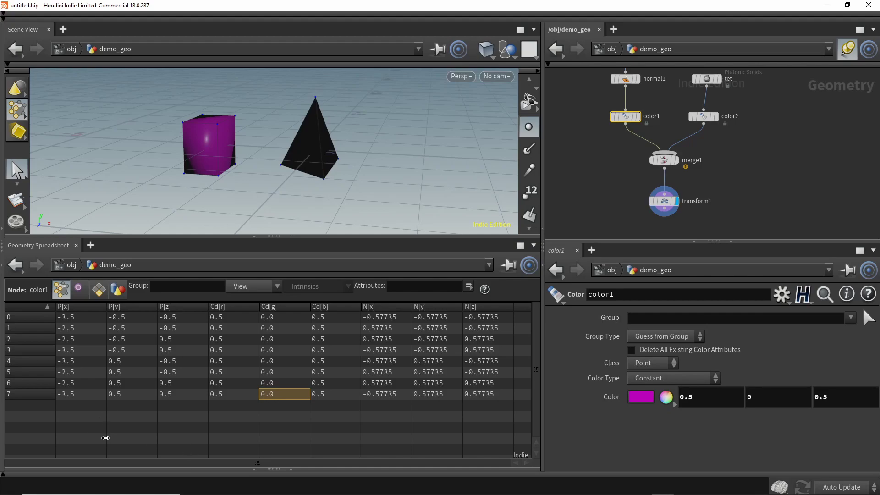
left_click(628, 80)
left_click(625, 117)
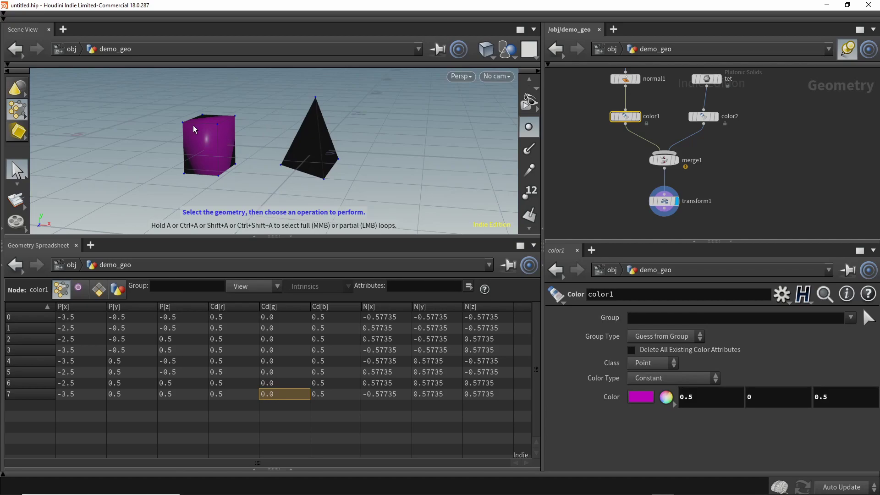
scroll(746, 164, "down", 3)
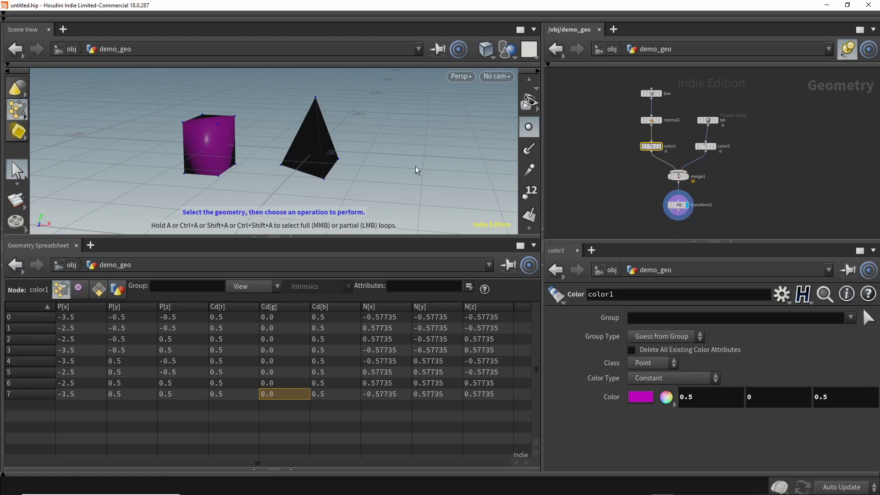
Step: Collapse the Scene View and compare box, normal1, color1, merge1 and transform1 outputs
left_click(263, 236)
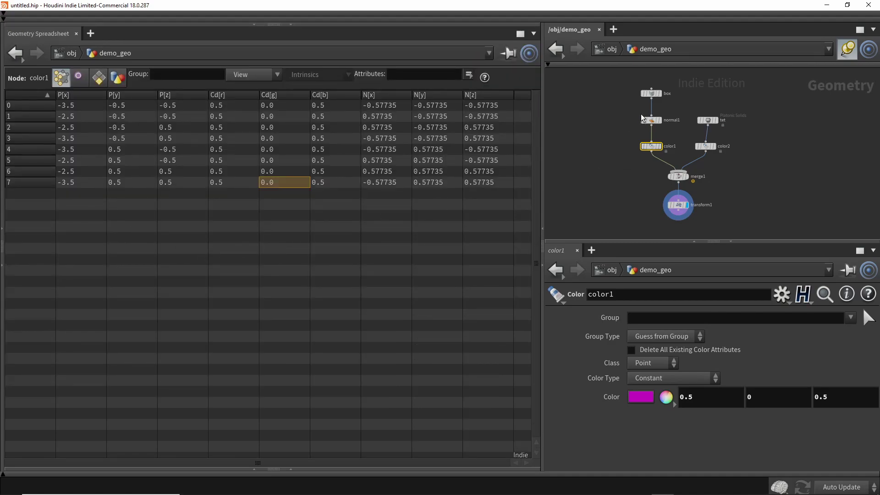
left_click(651, 93)
left_click(650, 120)
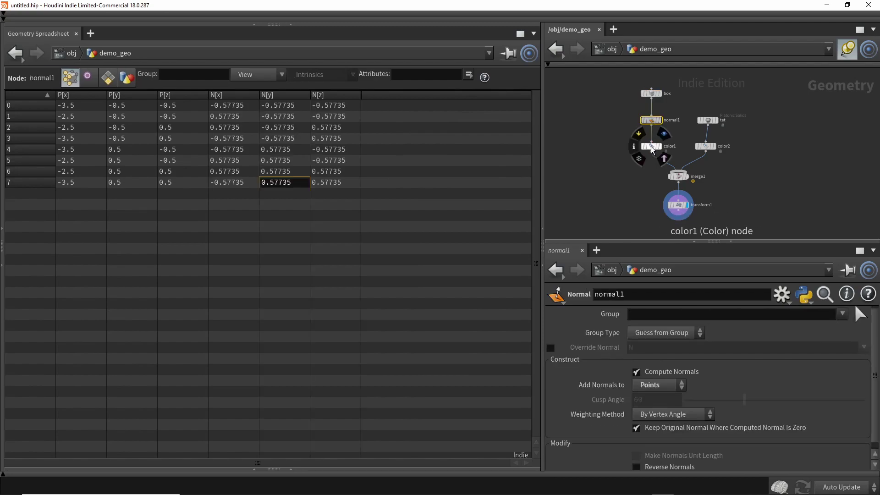
left_click(650, 145)
left_click(678, 176)
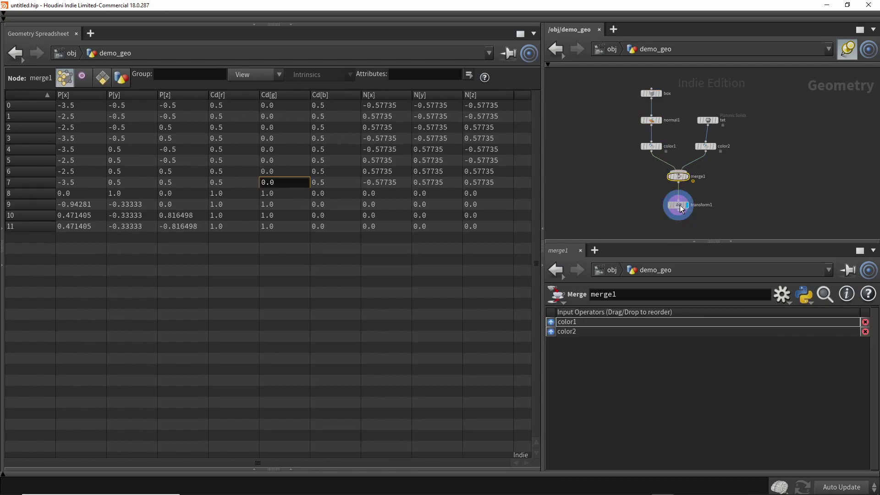
left_click(680, 204)
Step: Recheck box and normal1, then show transform1's scaled X positions with the Scene View restored
left_click(651, 93)
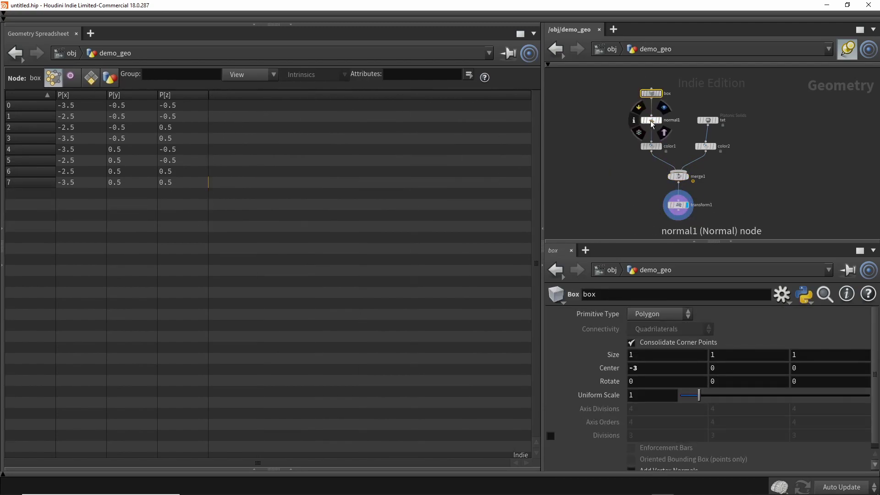
left_click(651, 120)
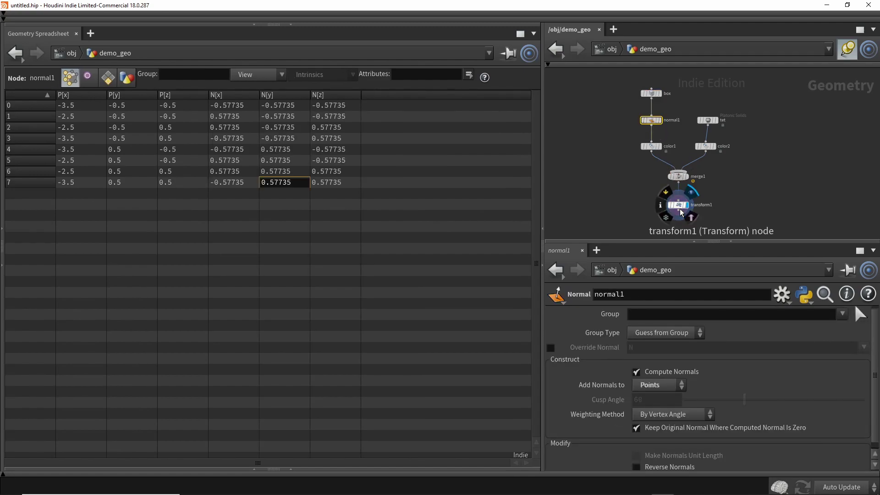
left_click(680, 210)
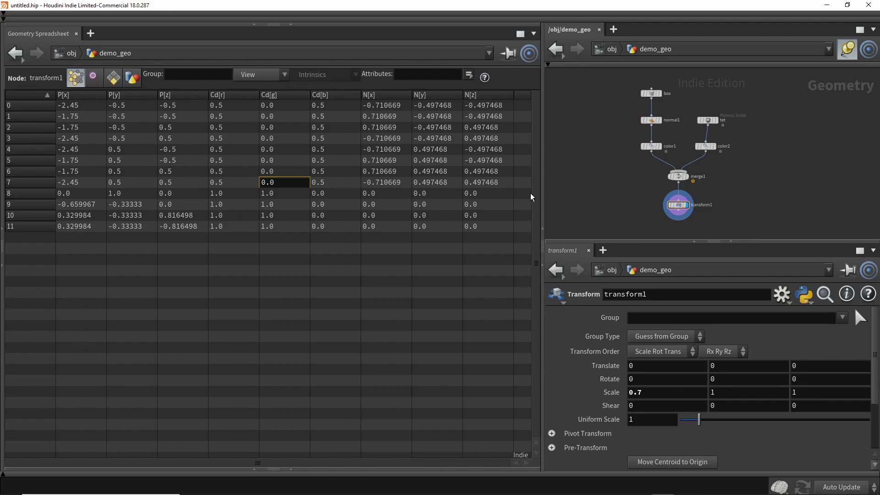
left_click(290, 24)
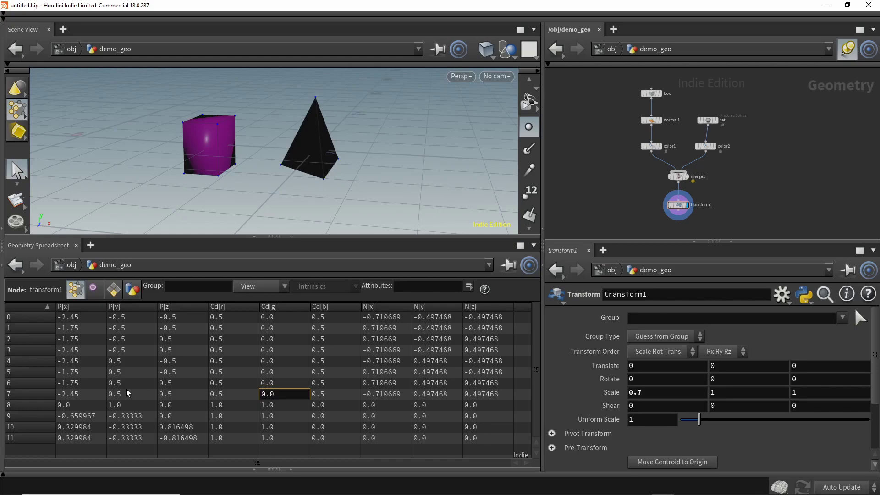
Step: Orbit the view and toggle normal1's bypass on and off twice to compare shading
key("Escape")
mouse_move(350, 161)
left_mouse_down()
mouse_move(377, 149)
mouse_move(346, 170)
mouse_move(190, 150)
mouse_move(353, 164)
mouse_move(339, 166)
left_mouse_up()
key("s")
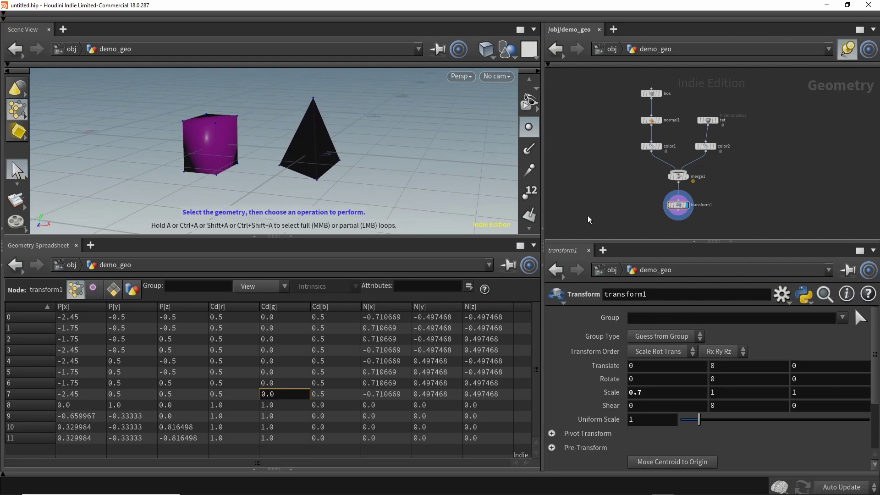
left_click(652, 120)
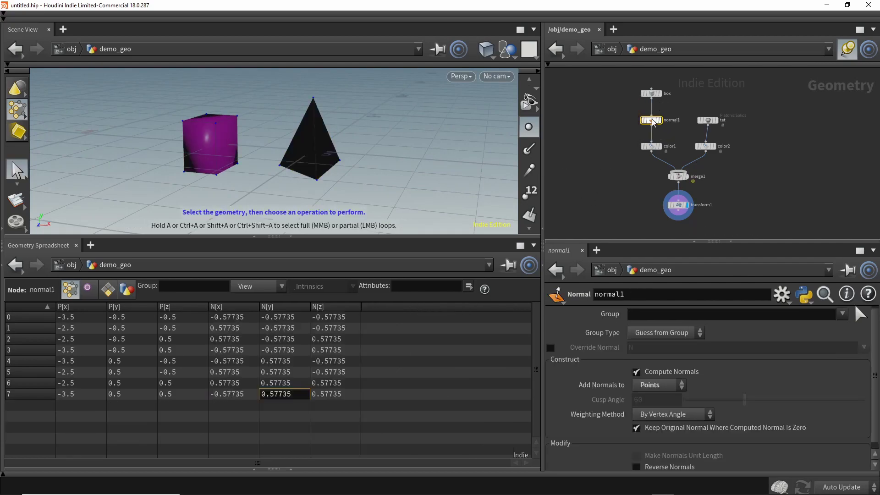
key("q")
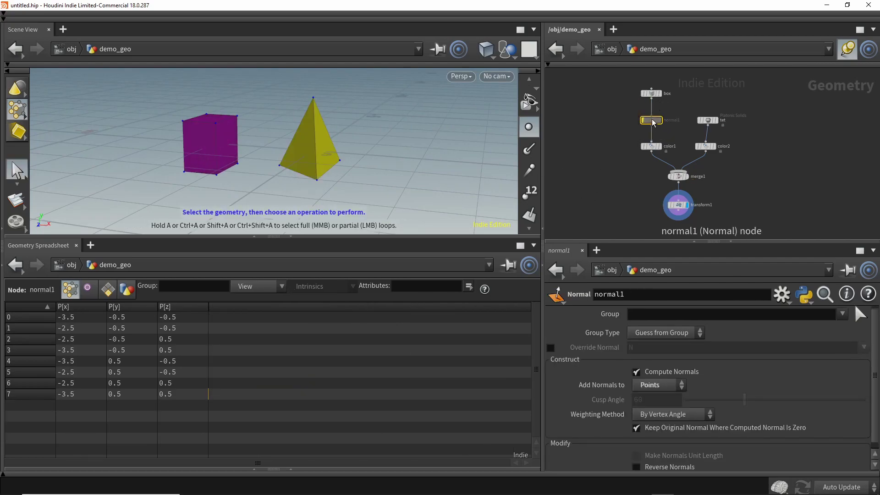
key("q")
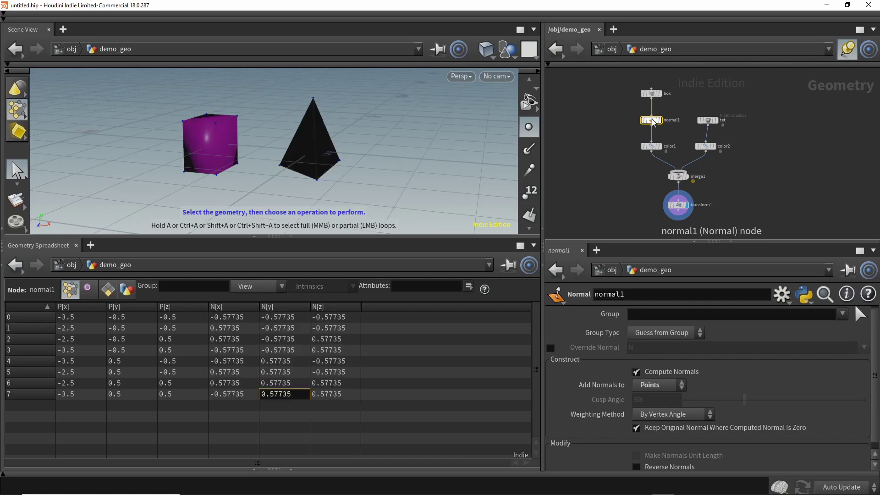
key("q")
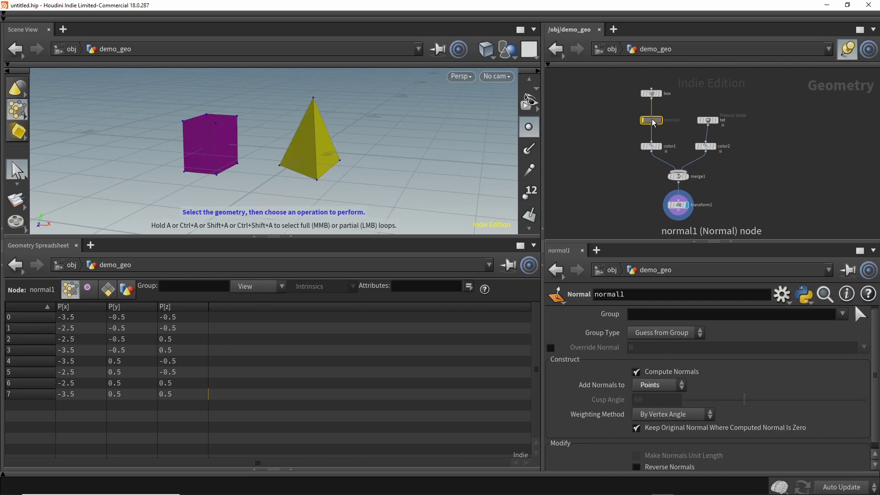
key("q")
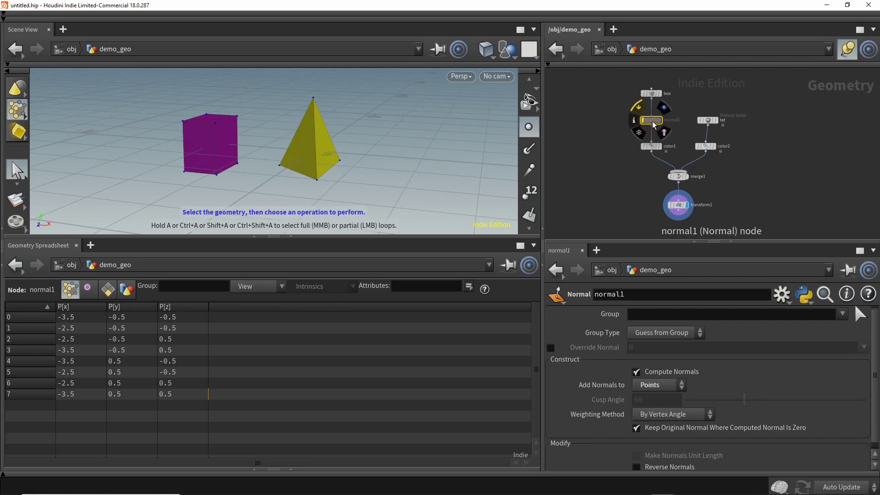
Step: Select transform1 and switch to selection mode to pick the tetrahedron's points
left_click(678, 205)
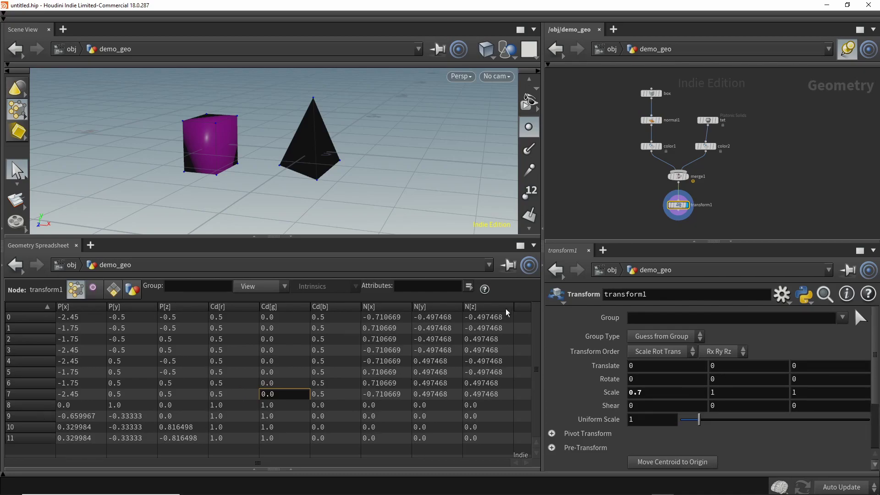
left_click_drag(298, 123, 385, 207, "alt")
key("s")
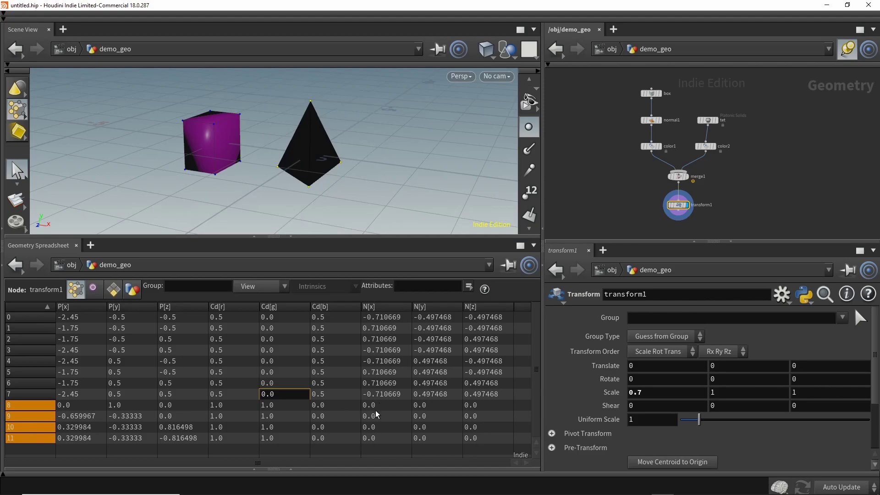
Step: Hide the Cd and P columns in transform1's spreadsheet, leaving only the normals
left_click(270, 287)
left_click(251, 392)
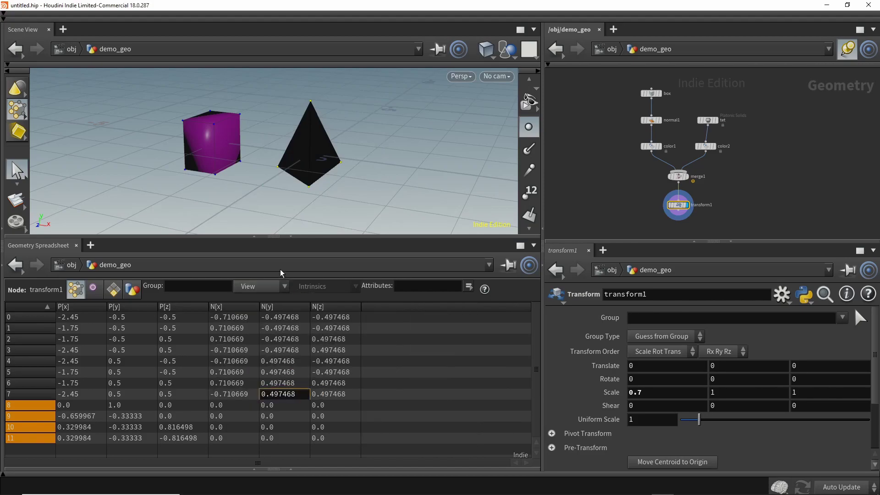
left_click(259, 277)
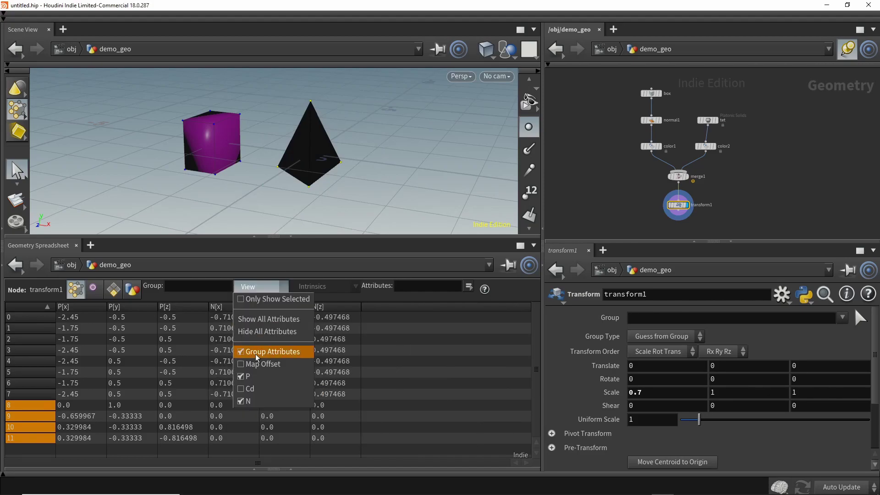
left_click(251, 375)
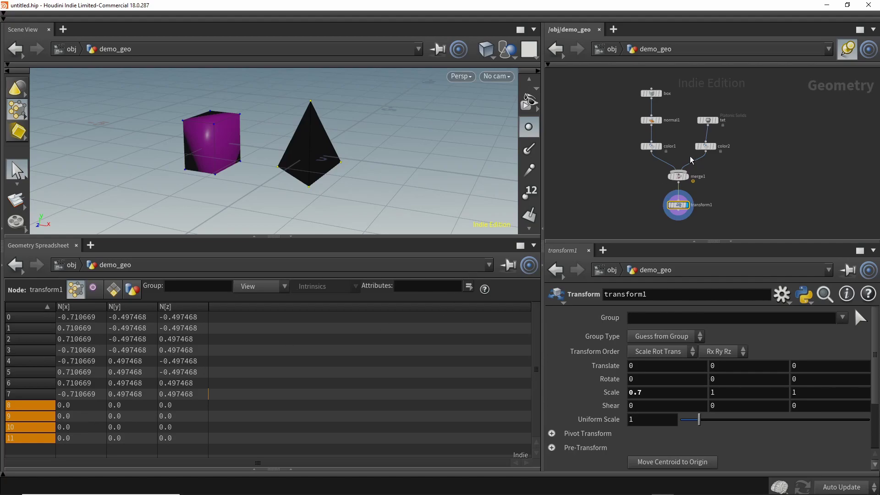
Step: Bypass normal1 so the tetrahedron shades yellow, then select transform1
left_click(651, 120)
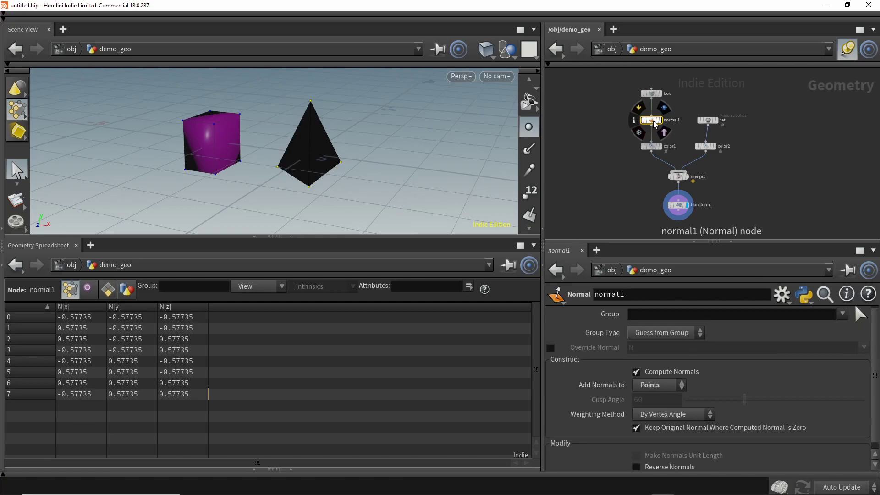
left_click(638, 108)
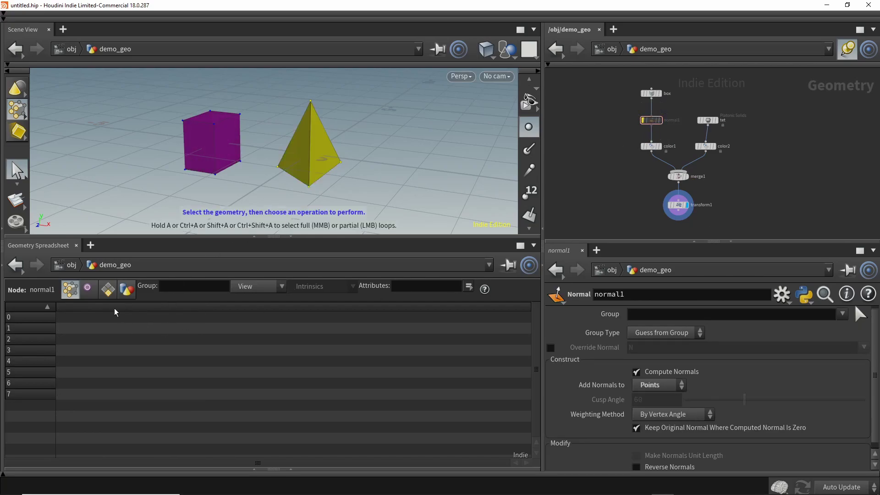
left_click(678, 205)
Step: Show the Cd columns again beside P in transform1's spreadsheet
left_click(258, 287)
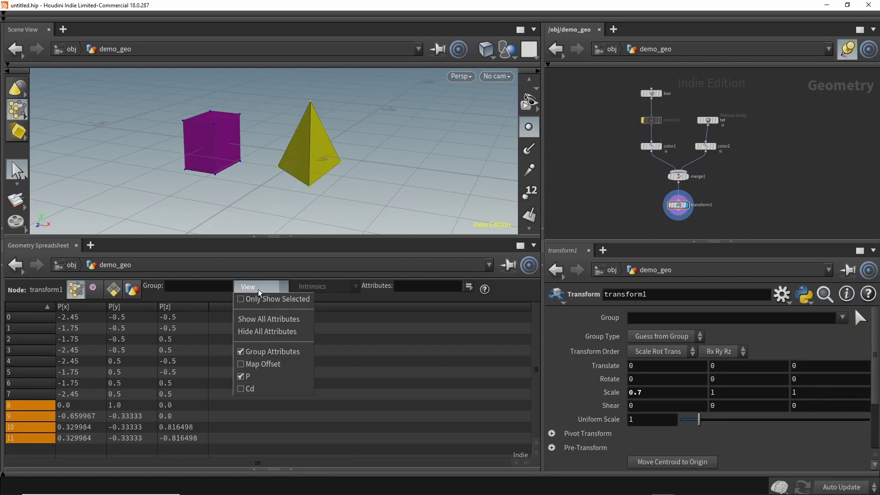
left_click(255, 388)
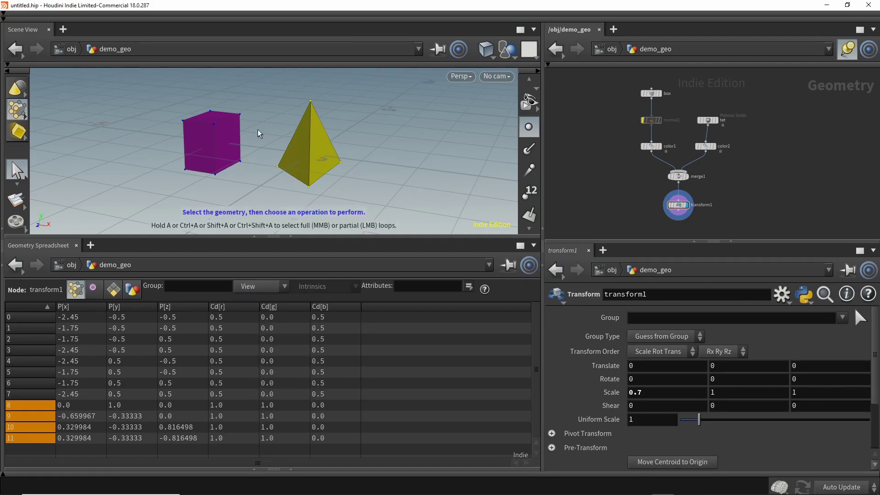
left_click(268, 288)
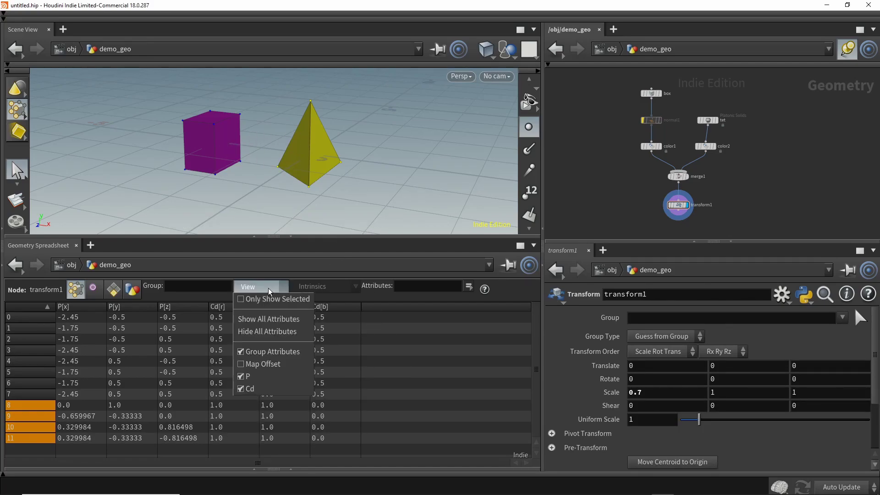
left_click(268, 288)
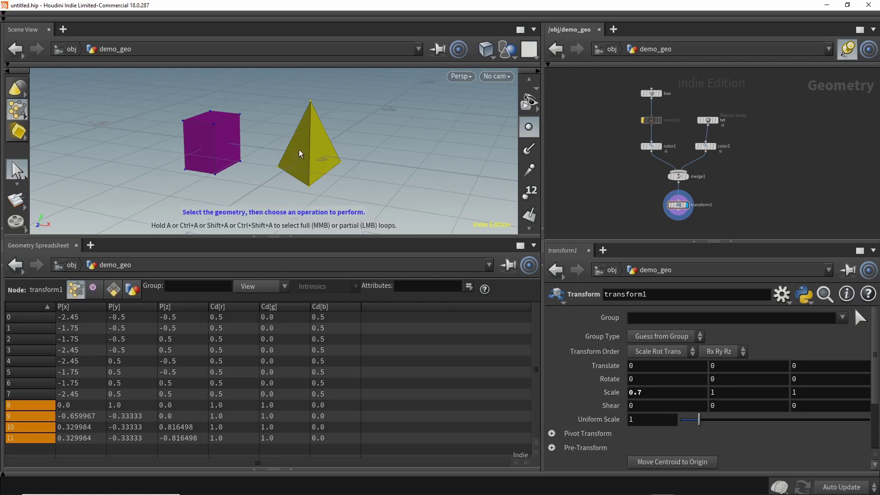